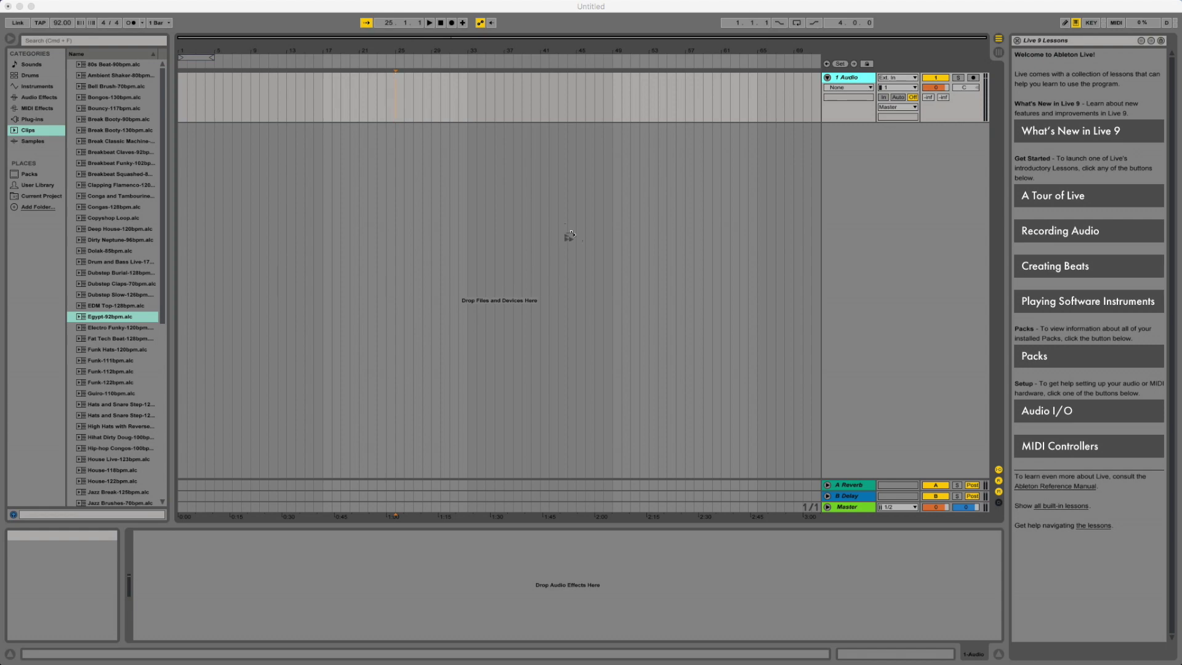
Audition the Ambient Shaker, Bell Brush-70bpm, Bongos-130bpm and Bouncy-117bpm clips in the browser
left_click(86, 75)
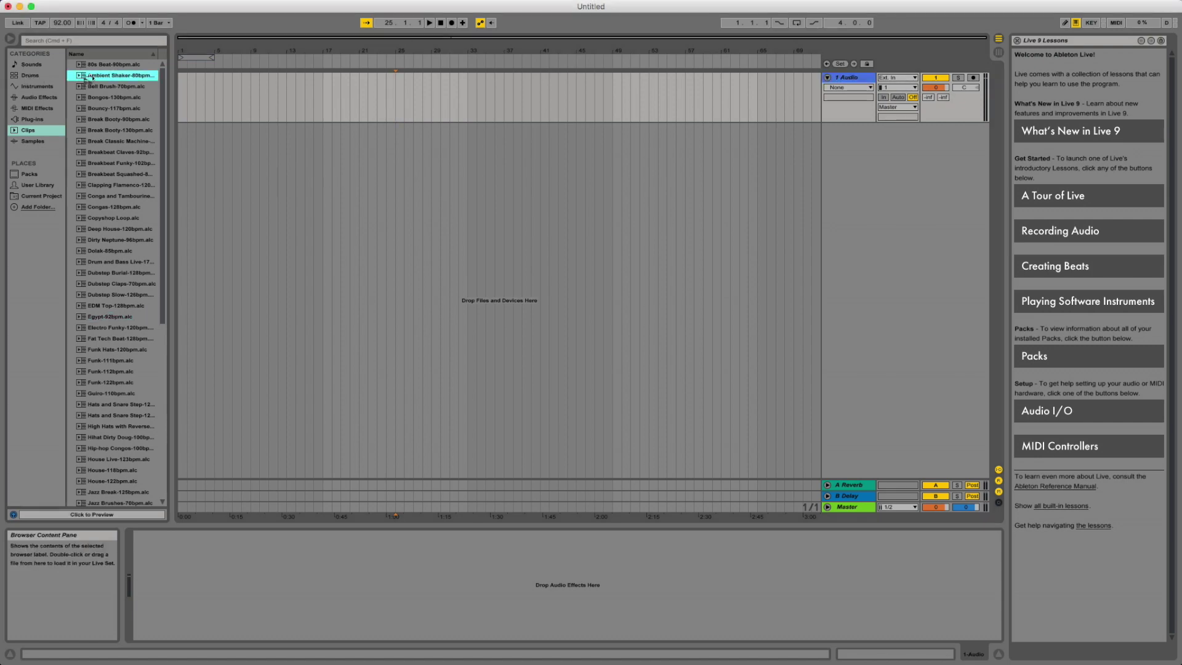
left_click(79, 515)
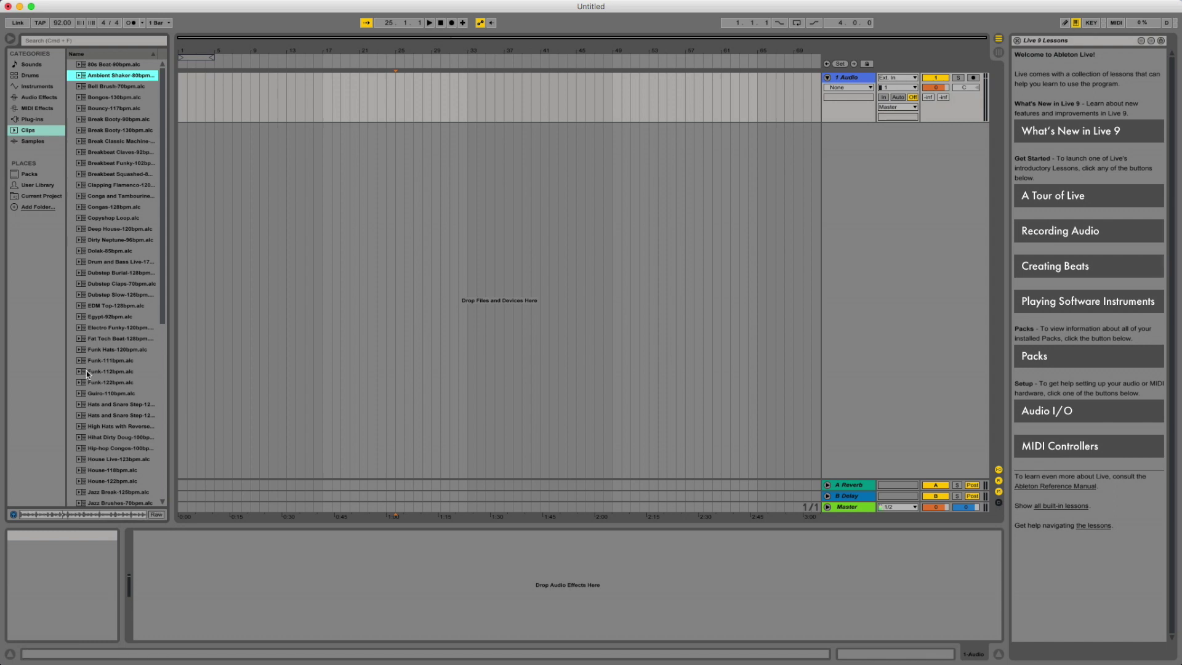
key("Down")
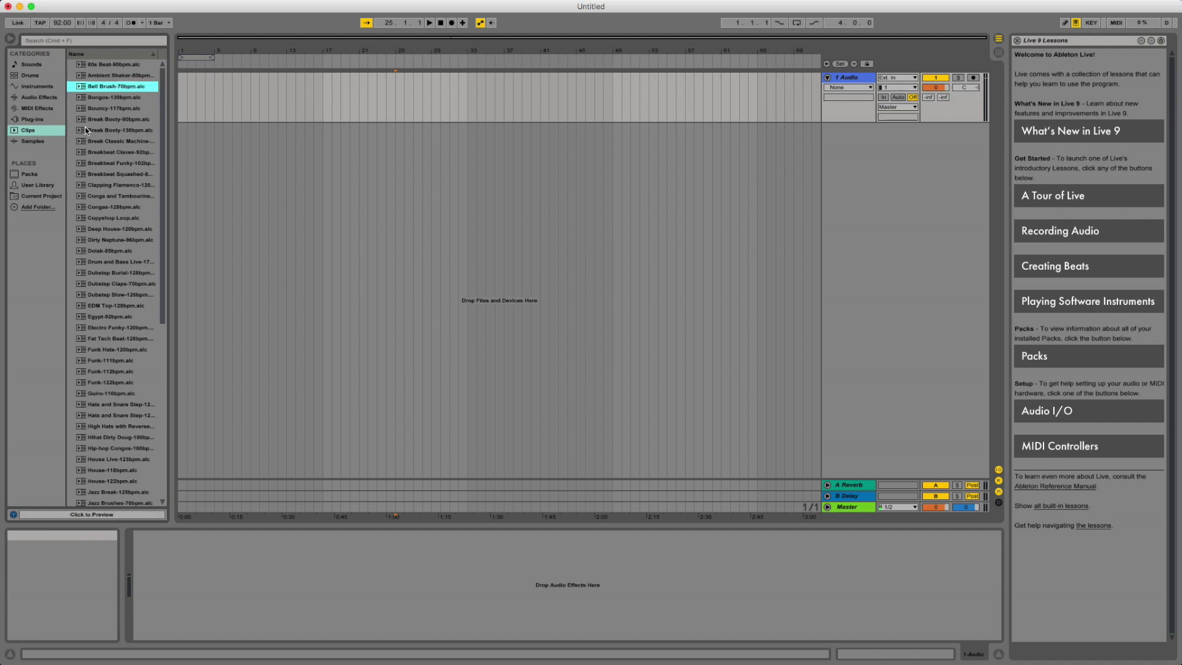
left_click(61, 516)
key("Down")
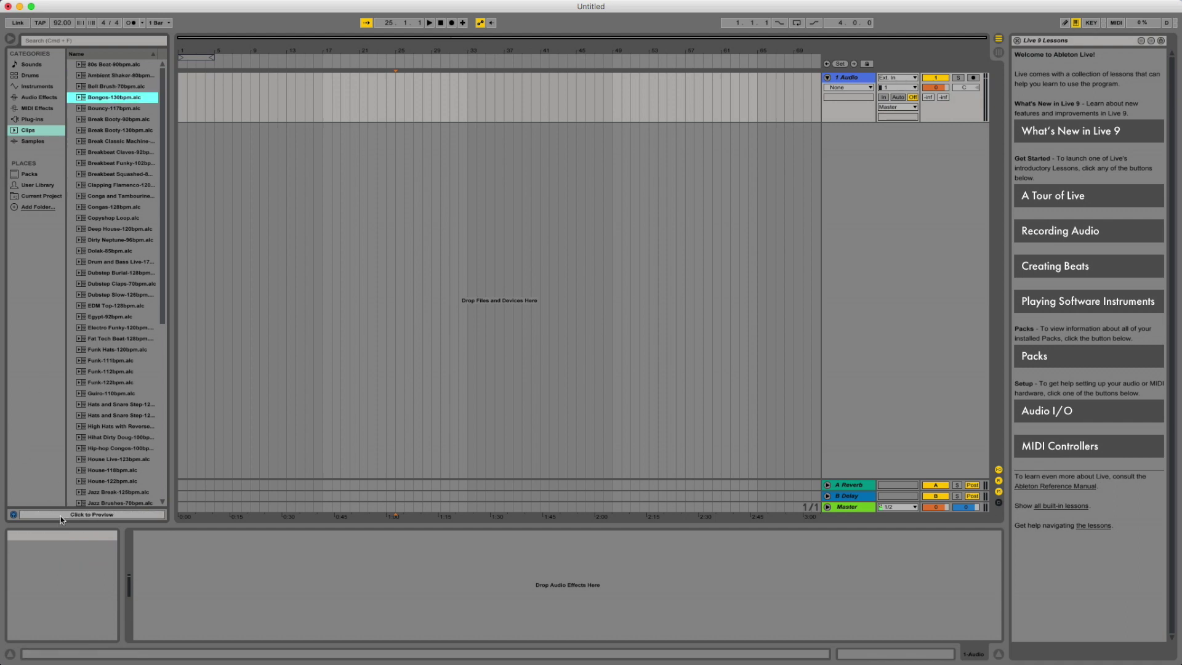
key("Down")
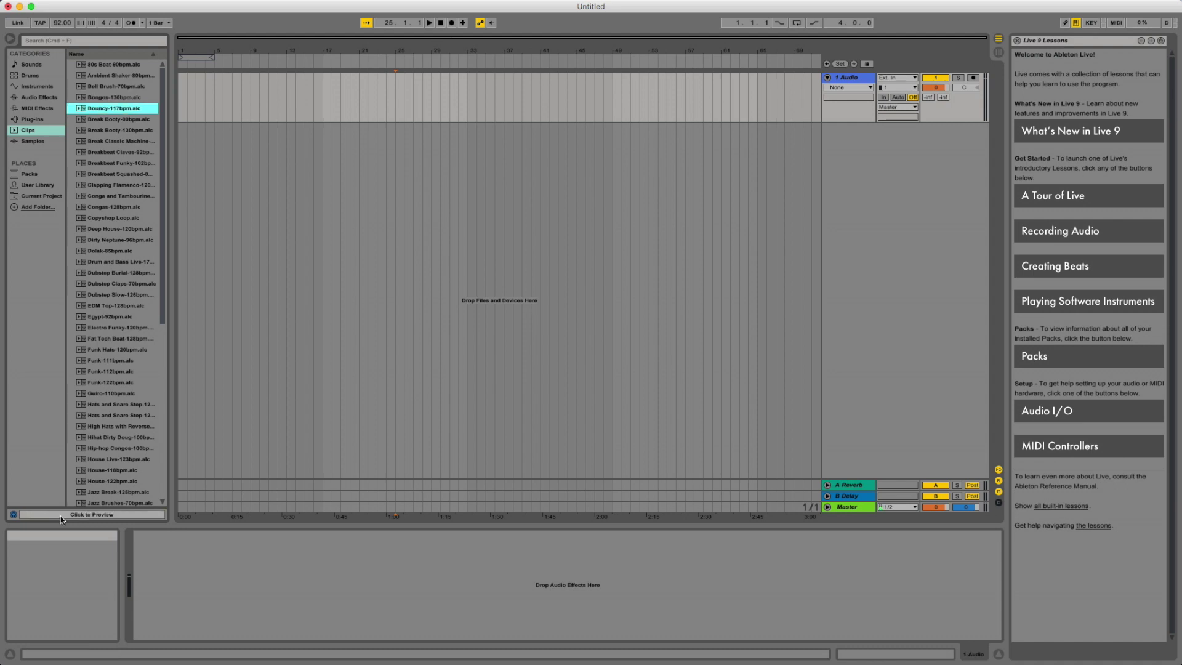
key("Down")
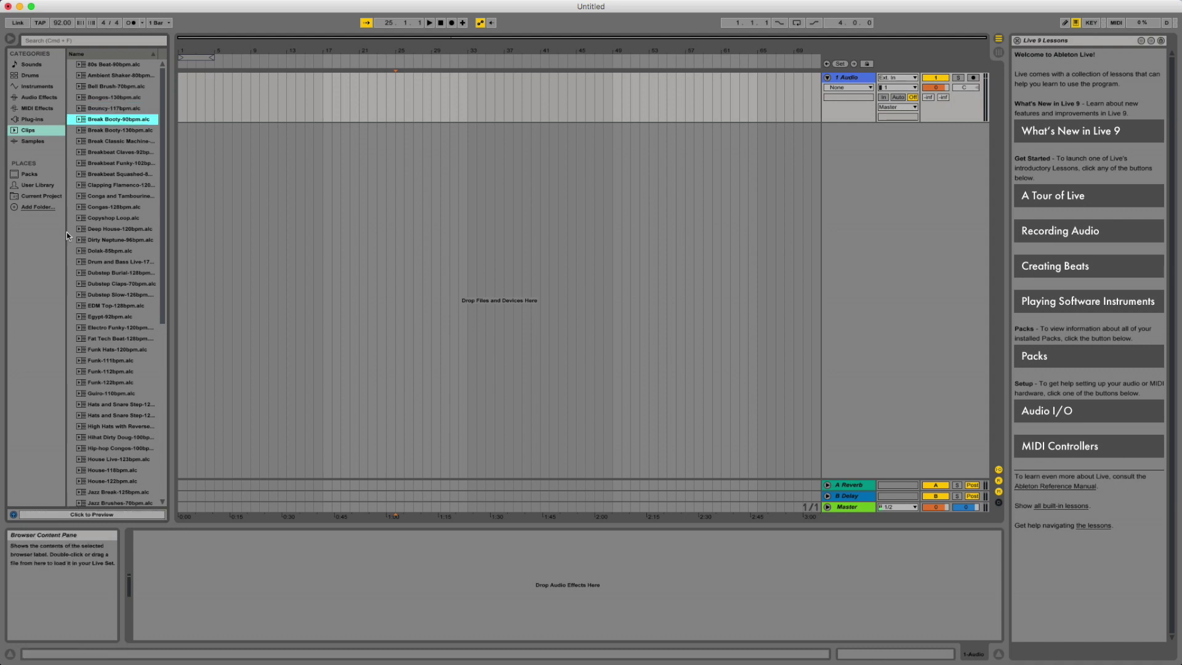
Place Bouncy-117bpm at bar 1 of track 1, fit the loop to it, and play it once
left_click_drag(80, 109, 180, 96)
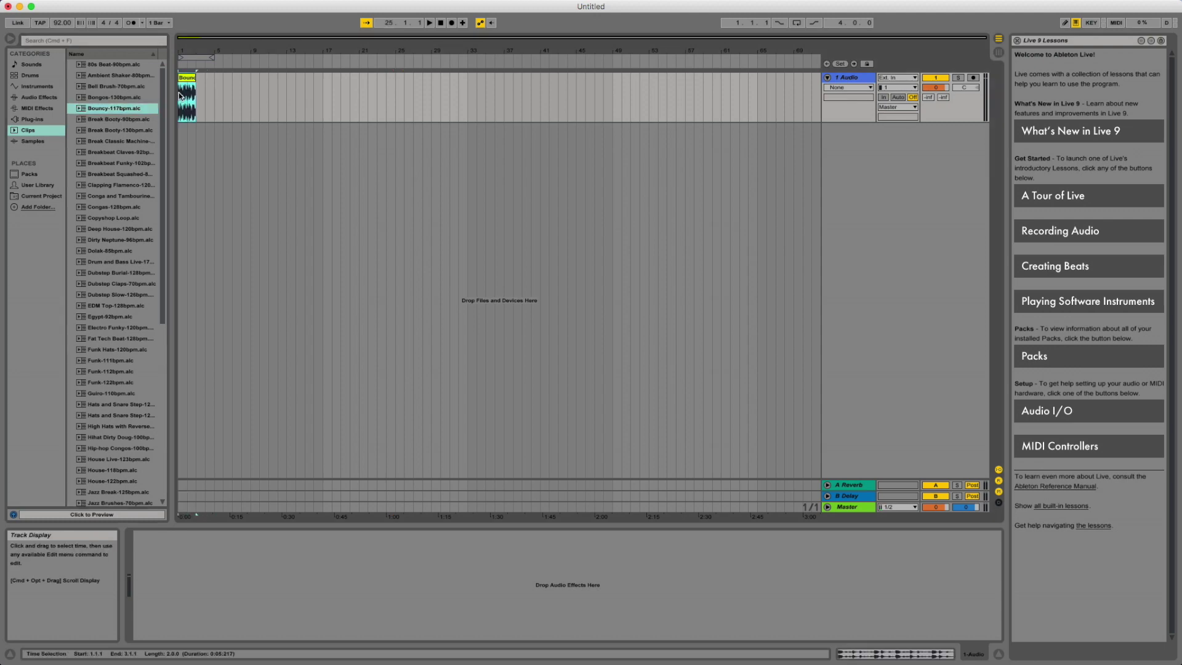
left_click_drag(213, 57, 195, 71)
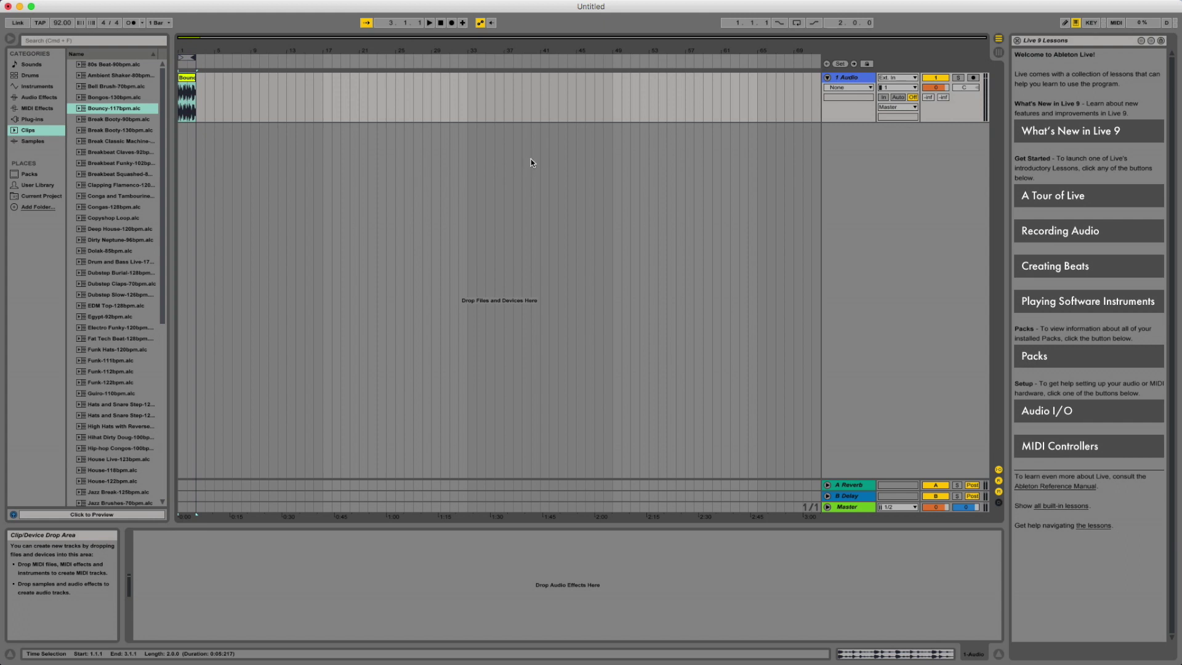
key("space")
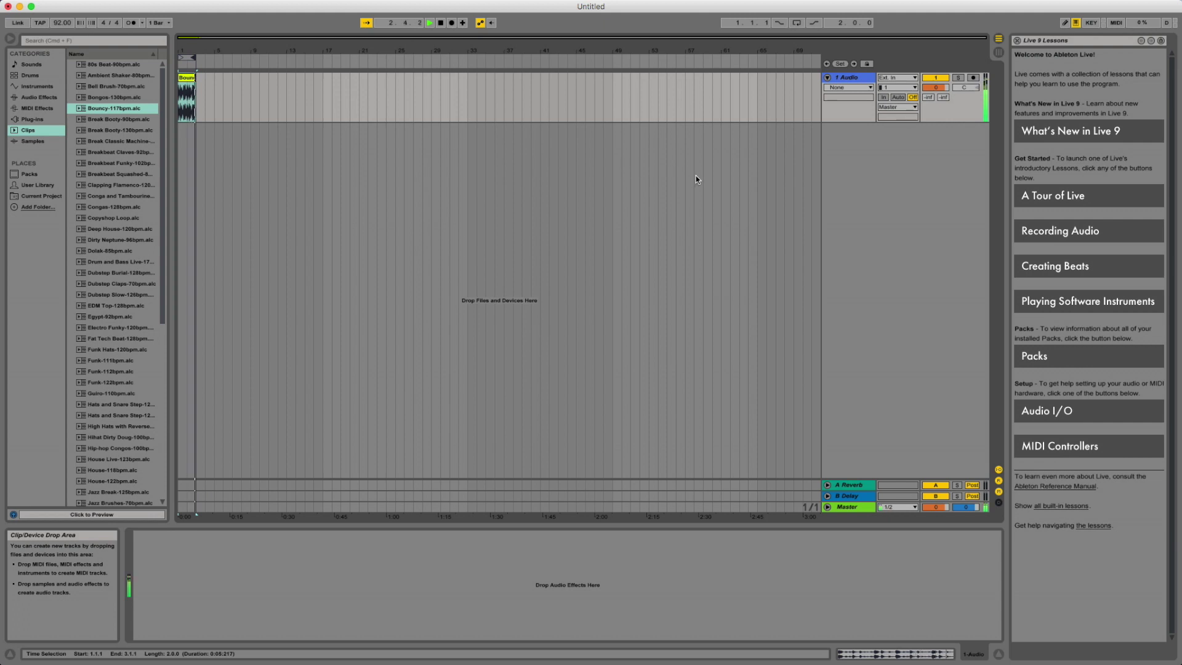
key("space")
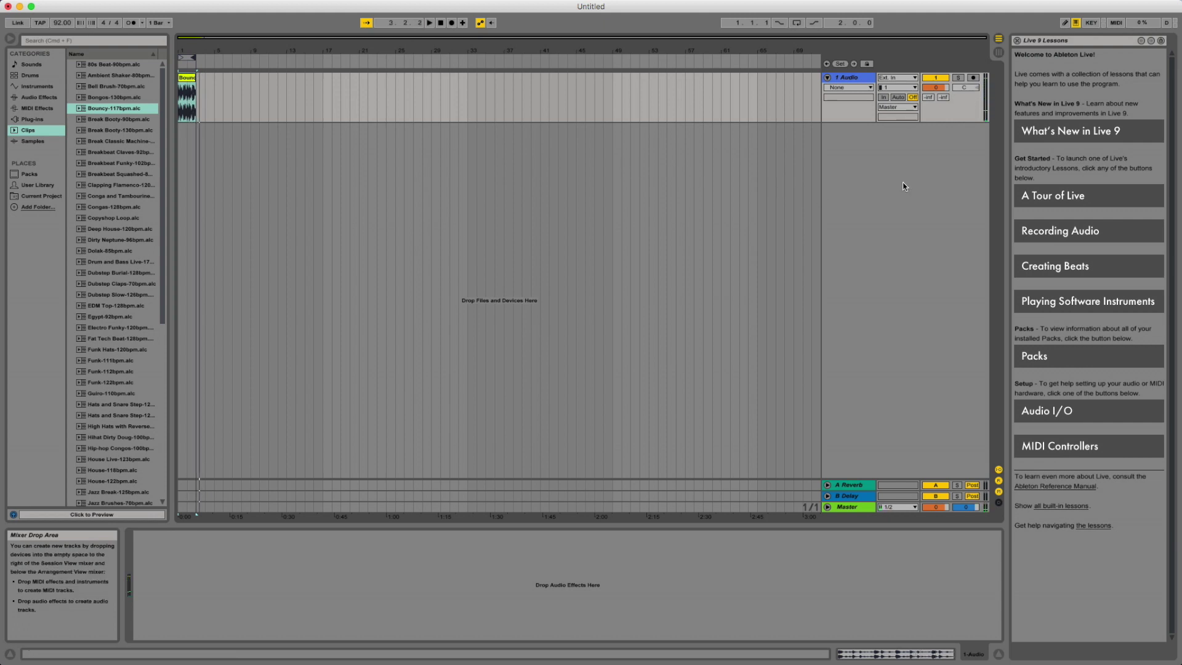
Open Preferences from the Audio To chooser's Configure... entry to review the enabled output pairs 1/2 and 21/22
left_click(915, 107)
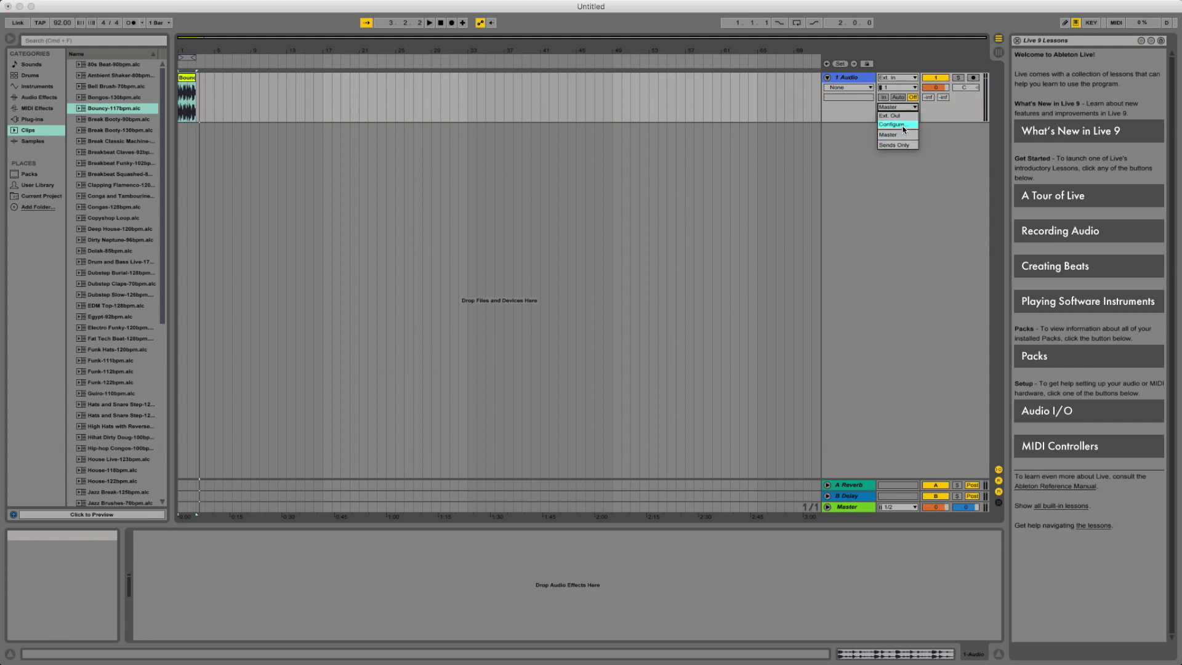
left_click(904, 125)
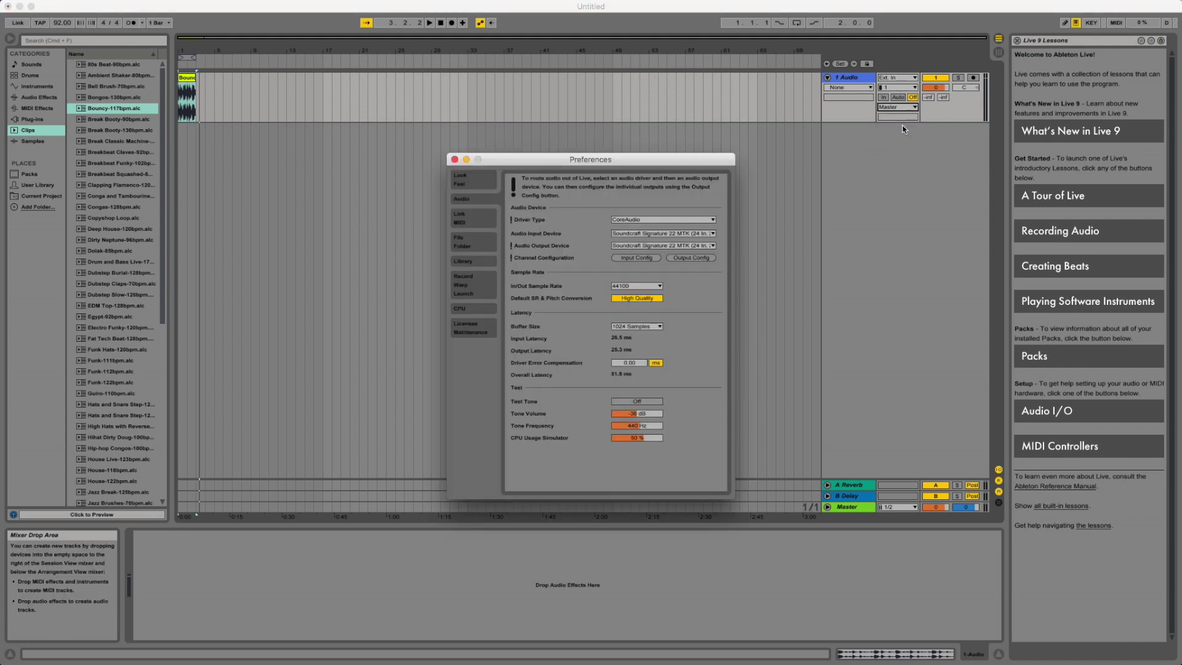
left_click(693, 259)
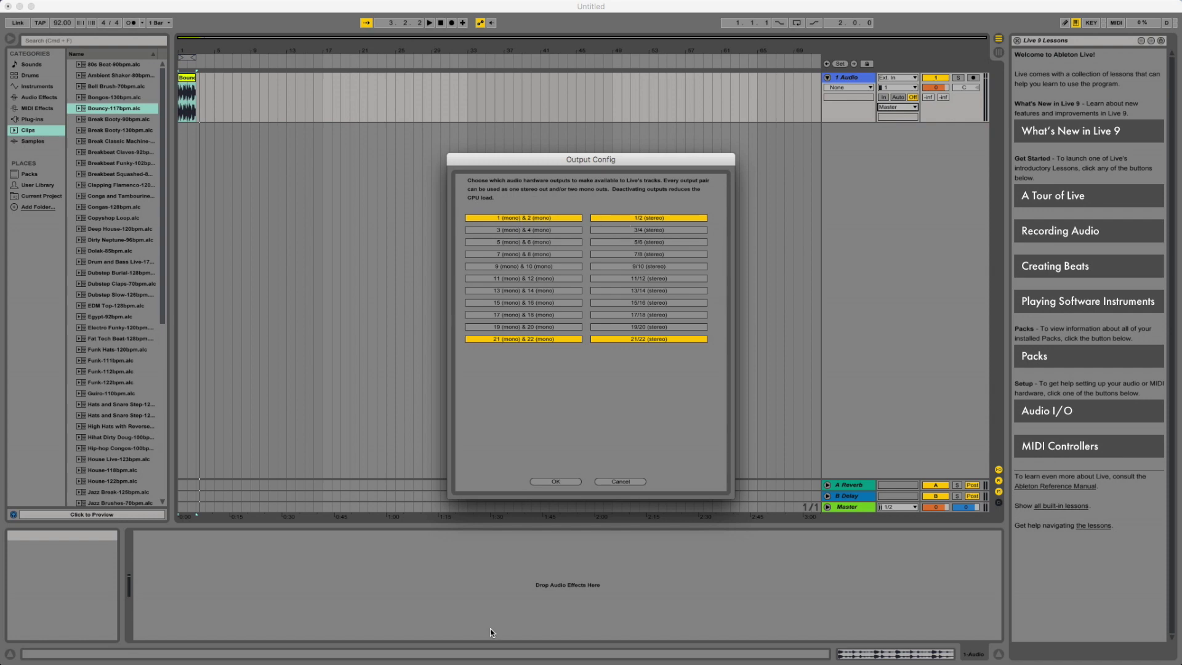
left_click(565, 482)
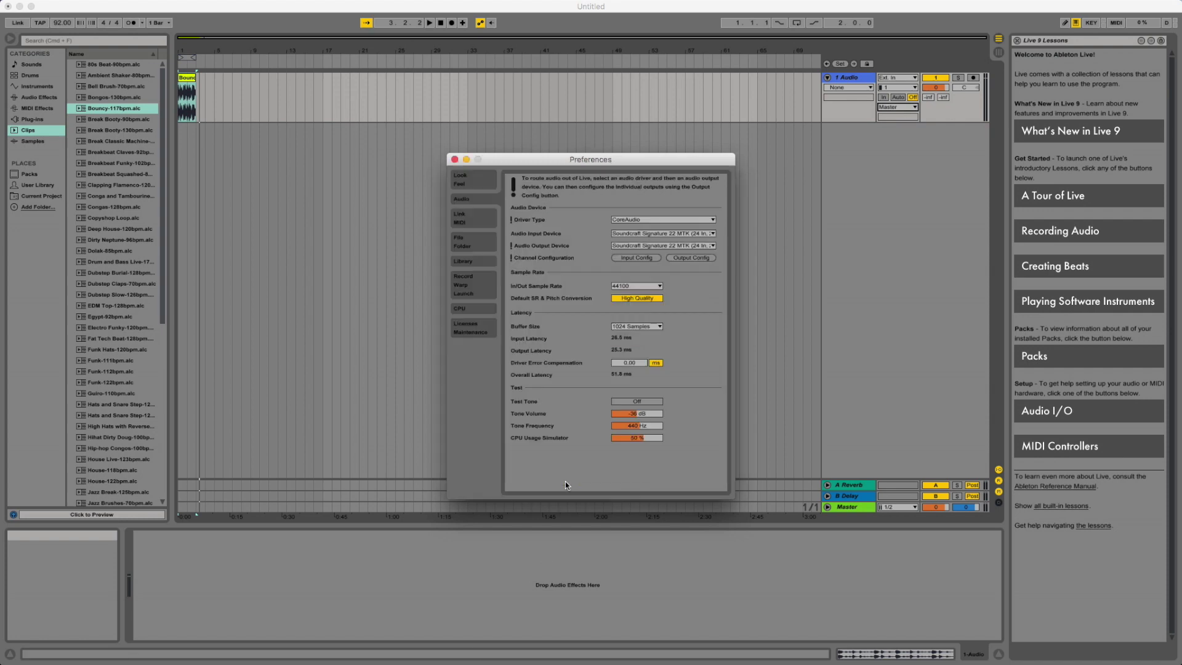
left_click(632, 257)
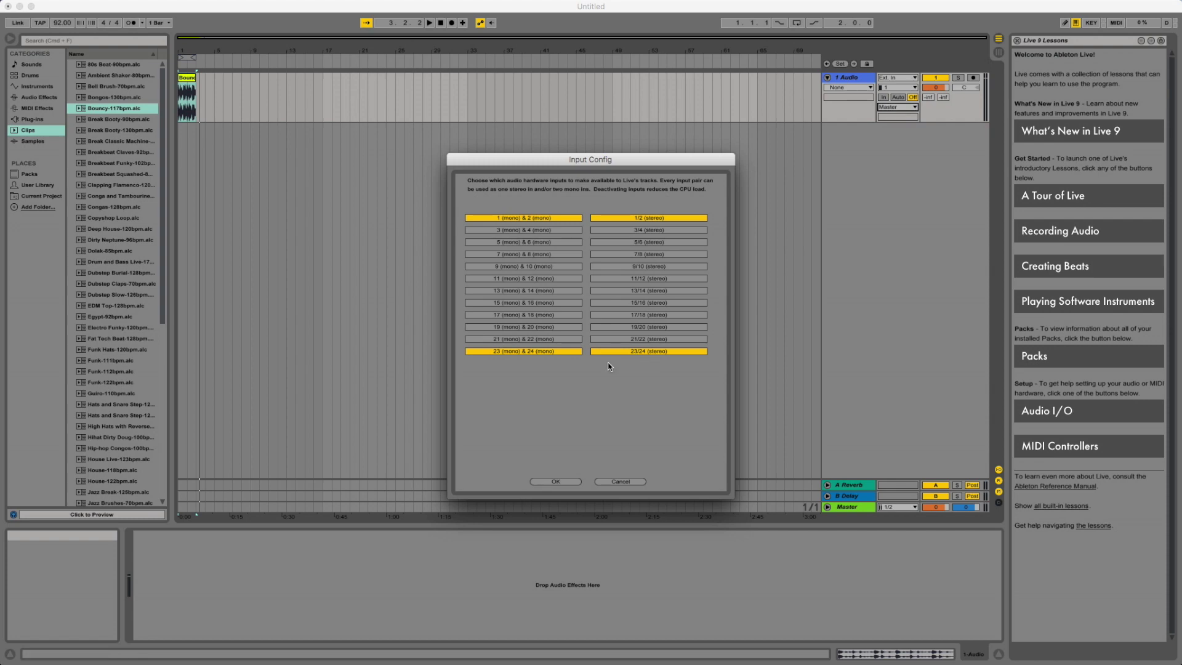
left_click(574, 352)
left_click(605, 352)
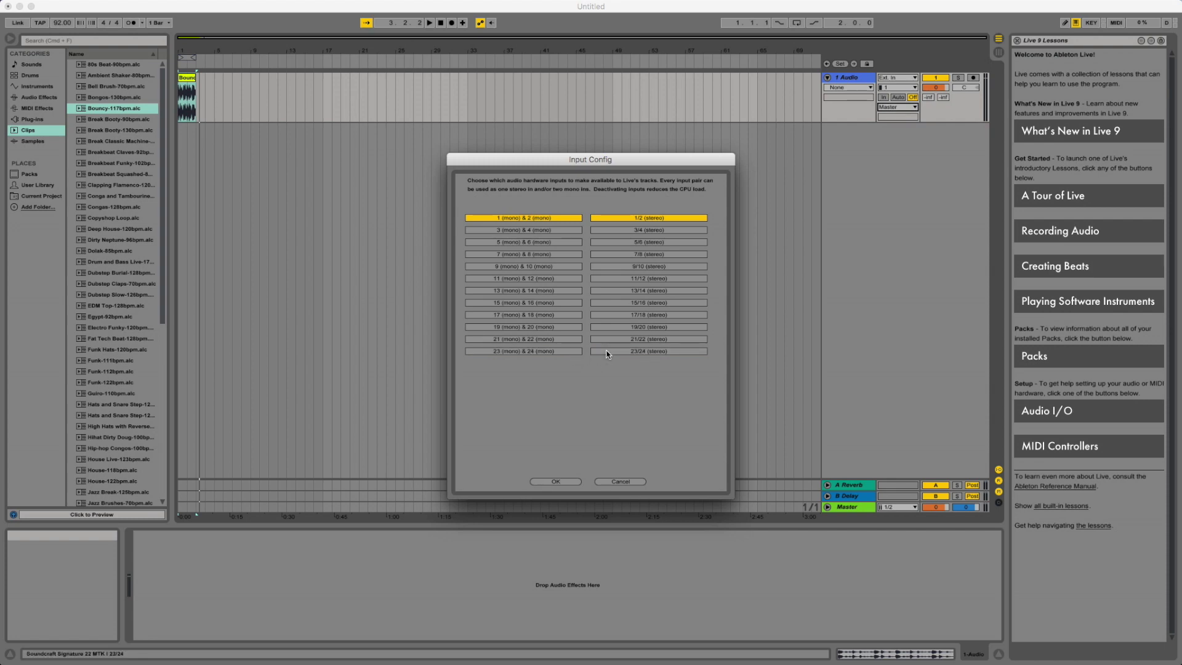
left_click(641, 351)
left_click(545, 352)
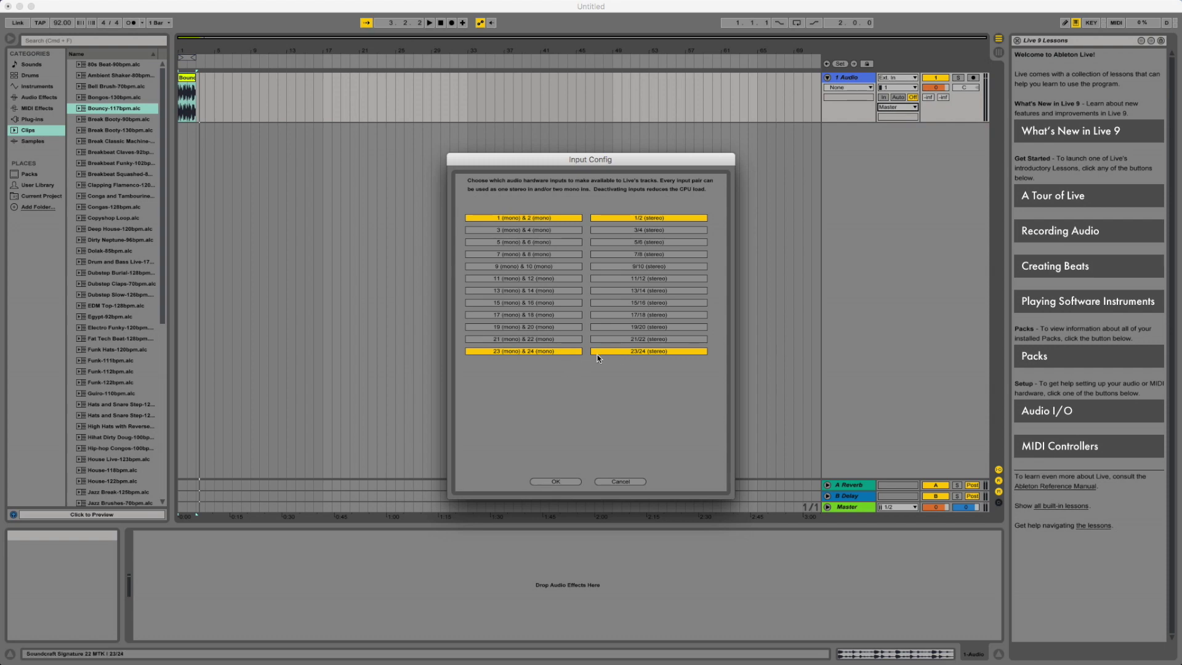
left_click(556, 481)
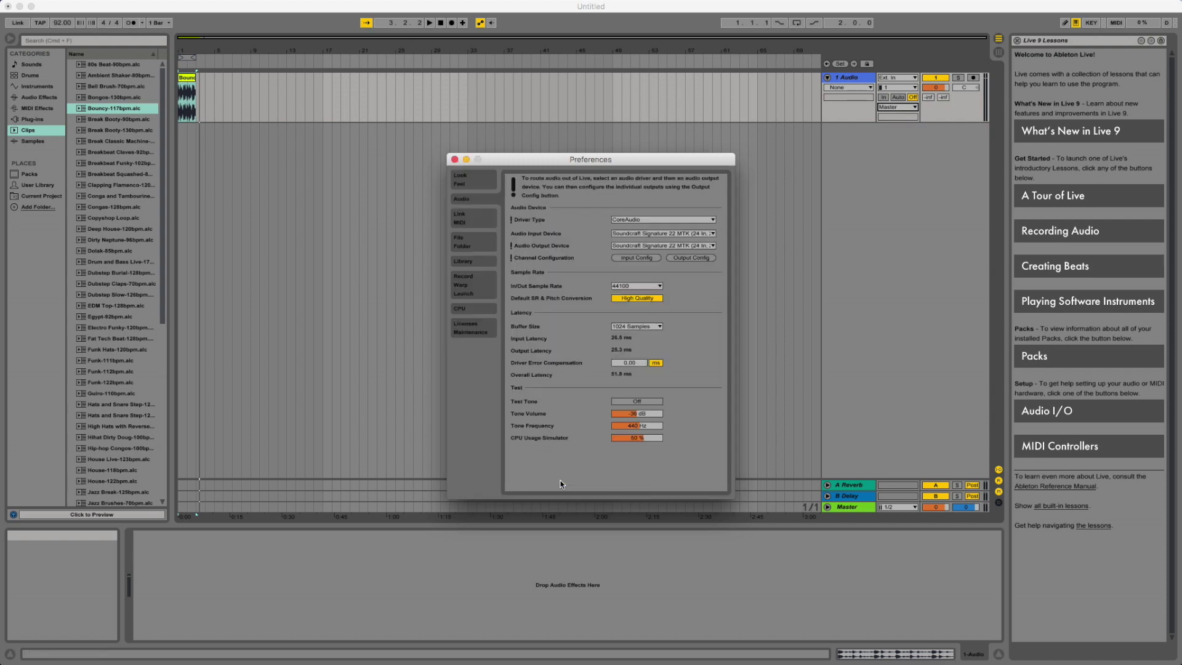
Close Preferences and route track 1's output to Ext. Out on channels 1/2
left_click(455, 160)
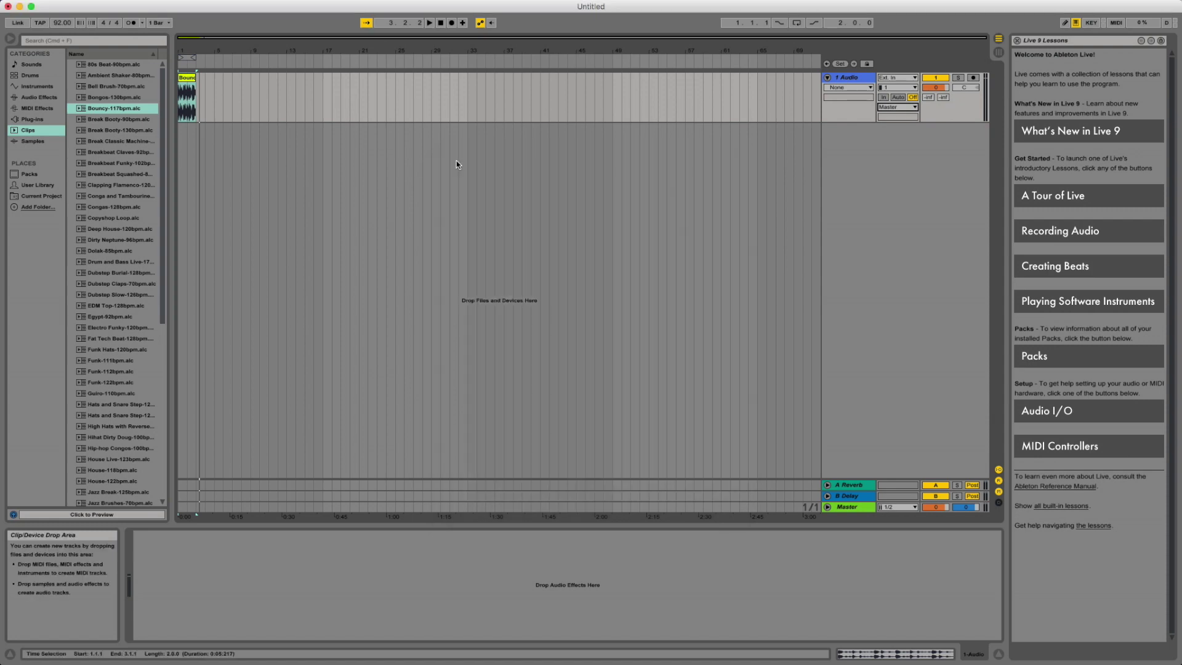
left_click(915, 108)
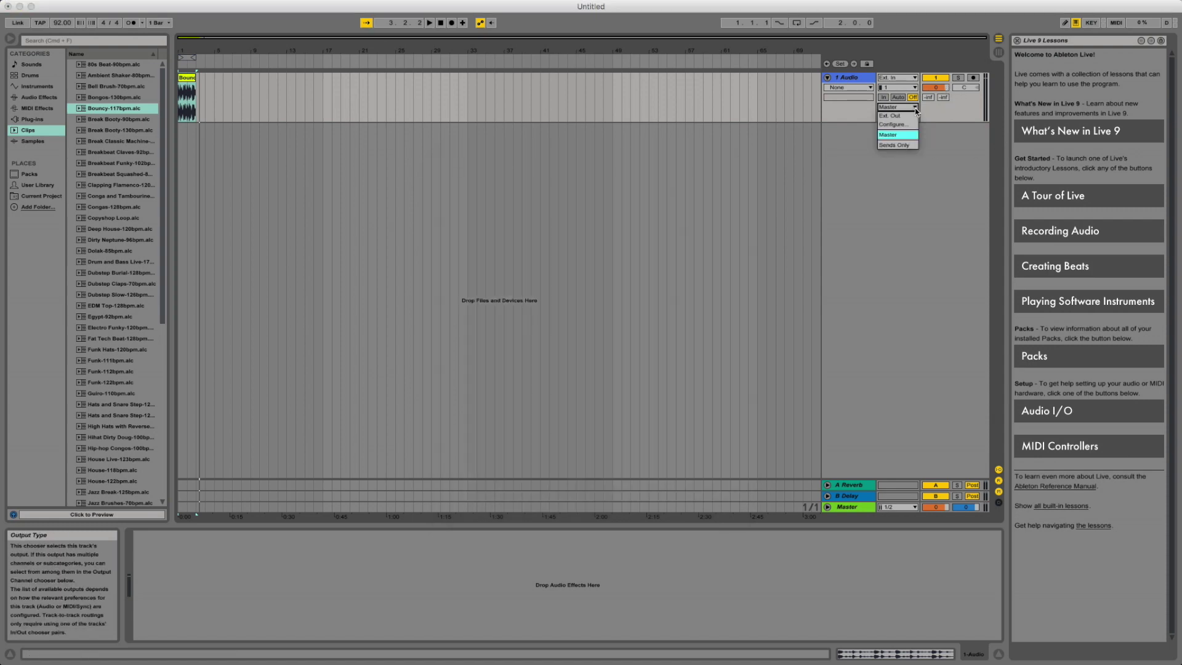
left_click(906, 117)
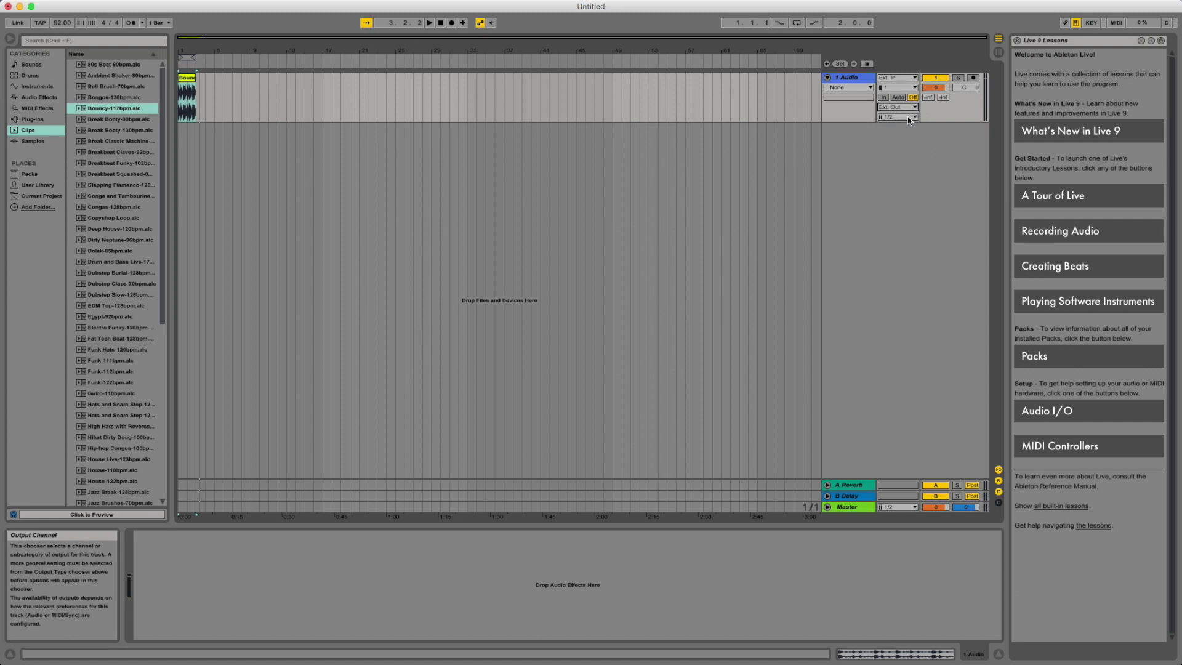
left_click(912, 120)
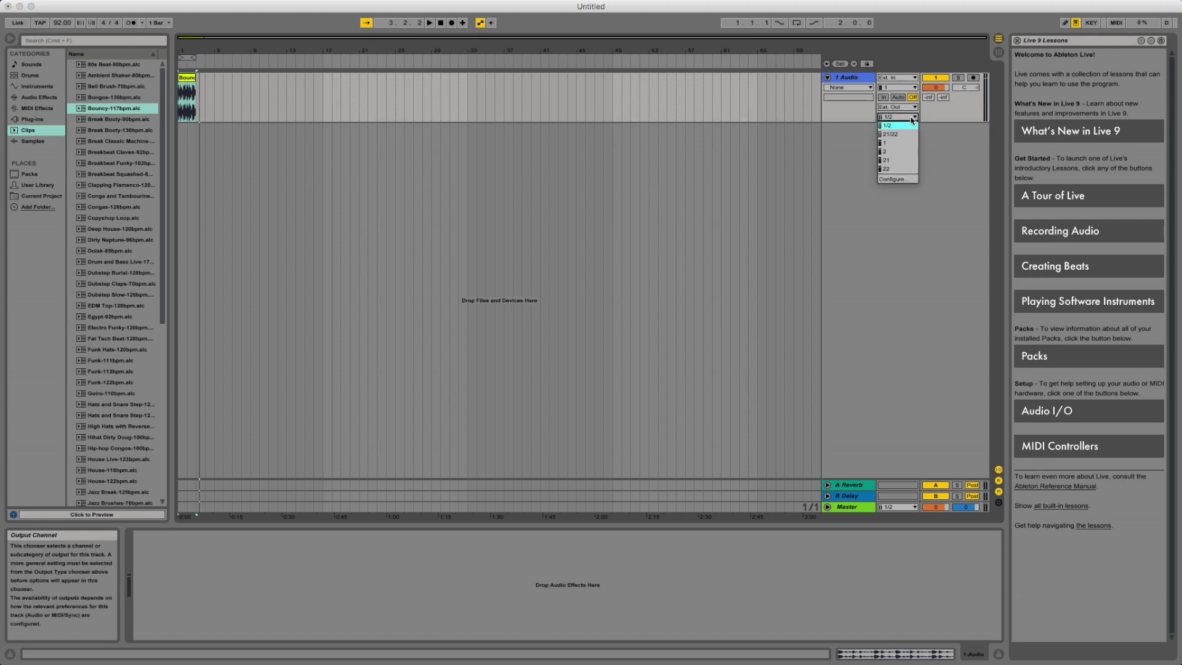
left_click(899, 128)
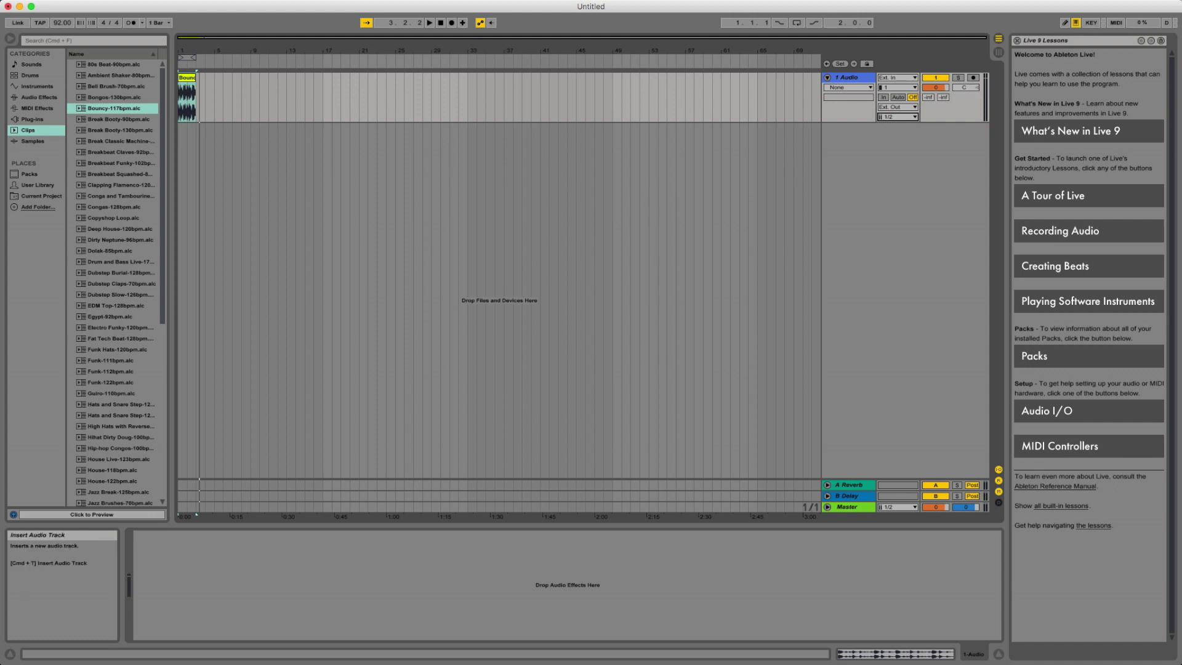
Insert a new audio track, 2 Audio, below track 1 with Cmd+T
key("super+t")
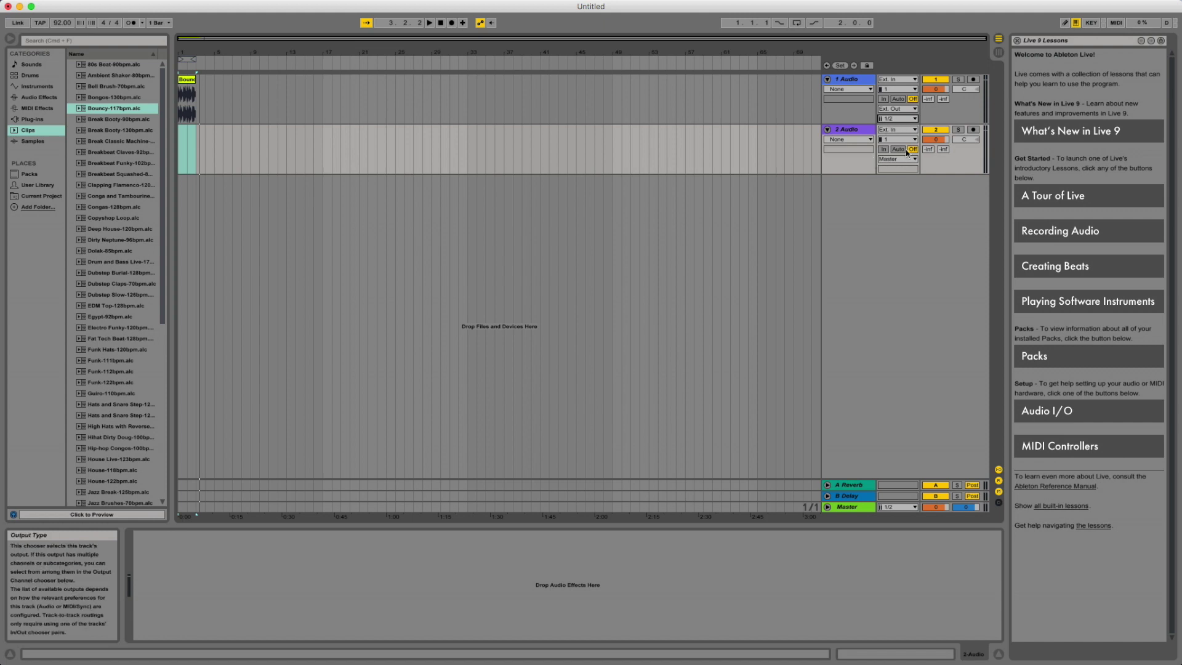
Set track 2's input to Ext. In on channels 23/24 and show its volume envelope
left_click(915, 131)
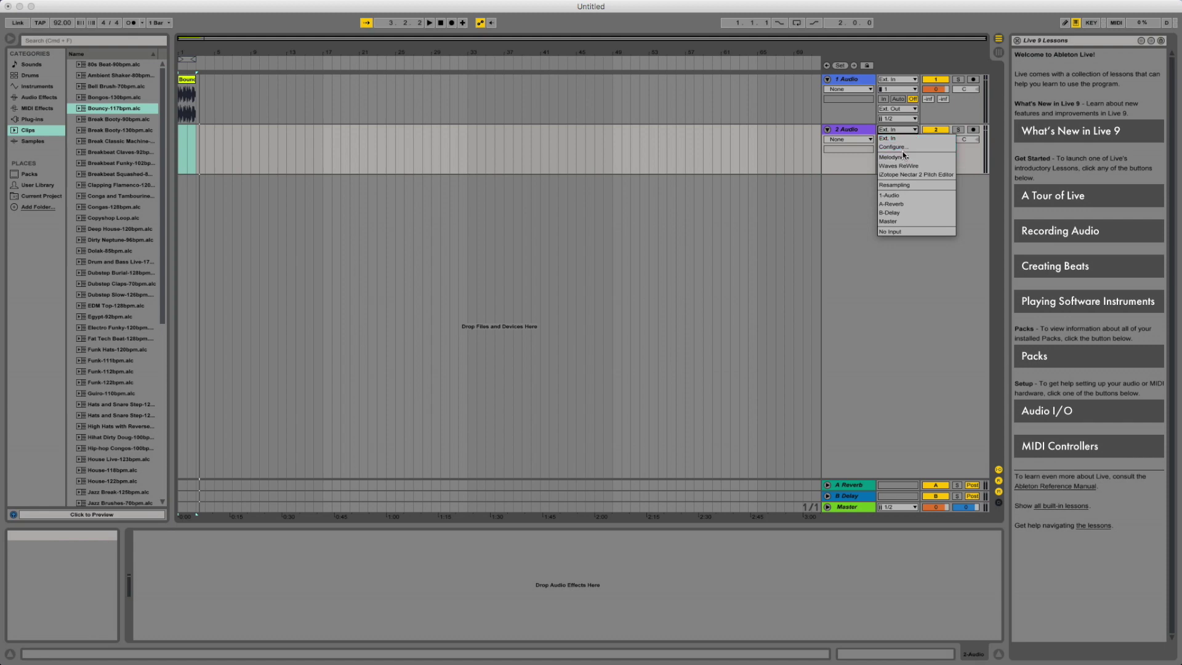
left_click(900, 139)
left_click(911, 140)
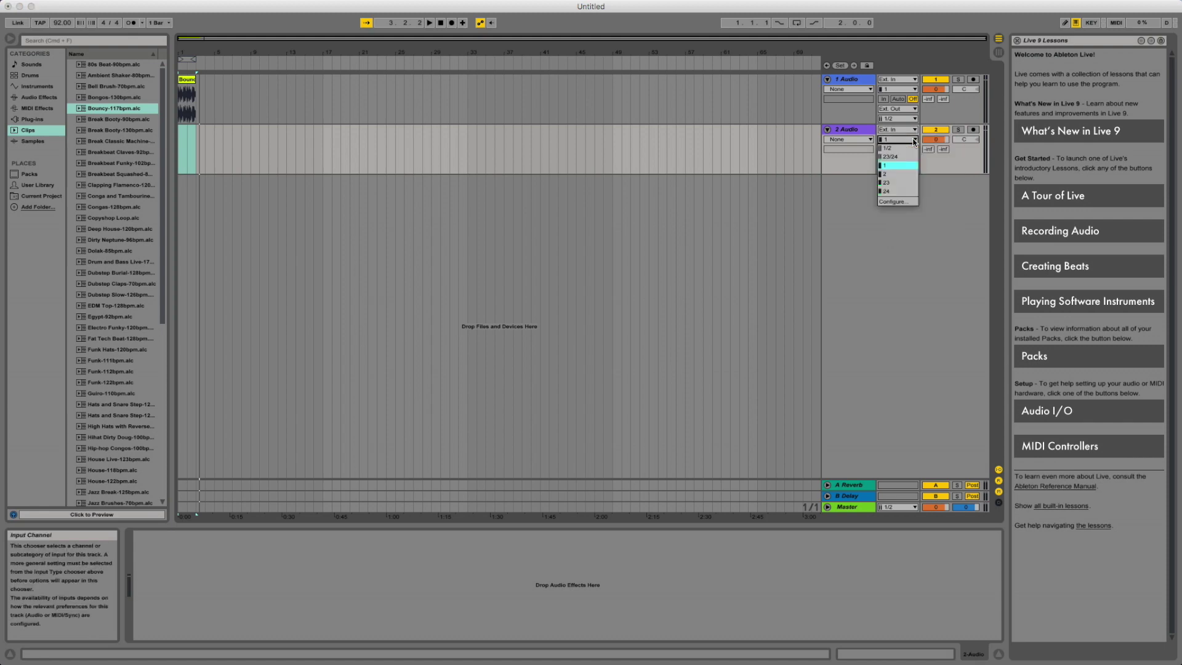
left_click(899, 156)
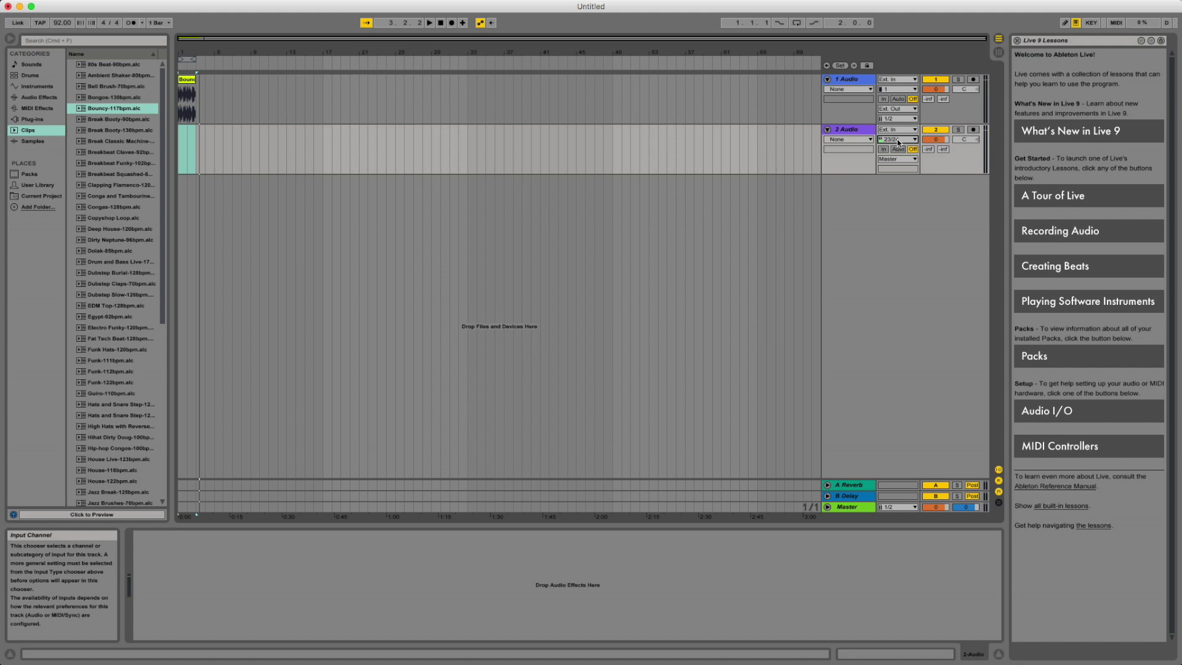
left_click(945, 143)
Pull track 2's volume down to -inf dB and play the set from the start
left_click_drag(935, 139, 936, 184)
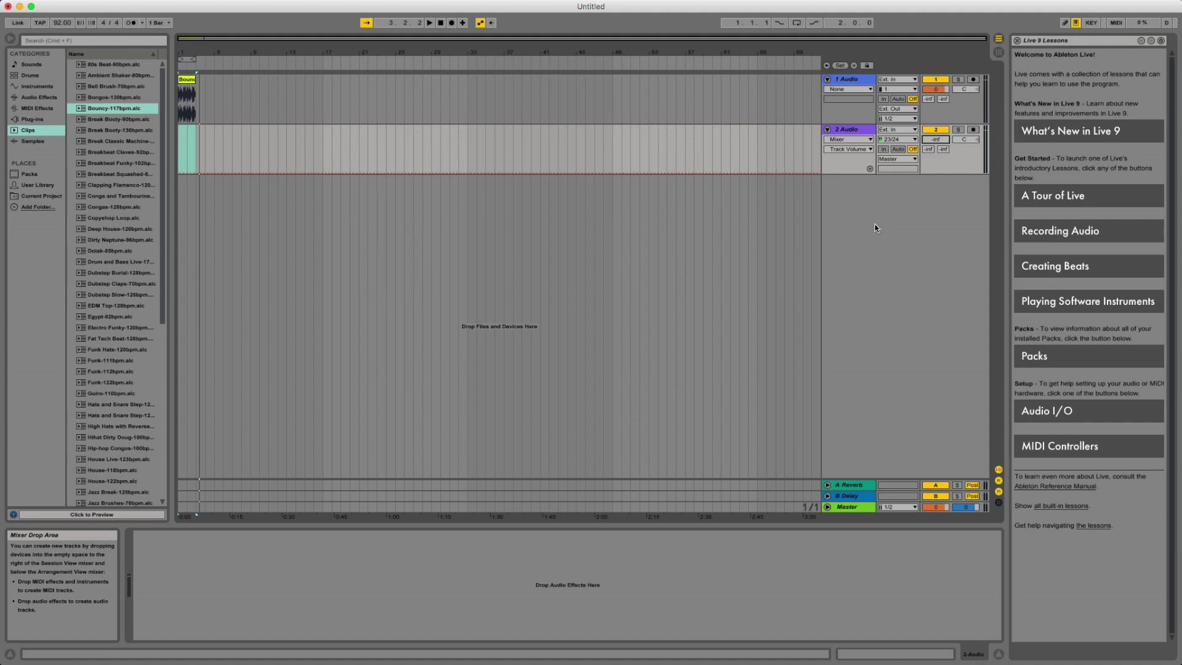
key("space")
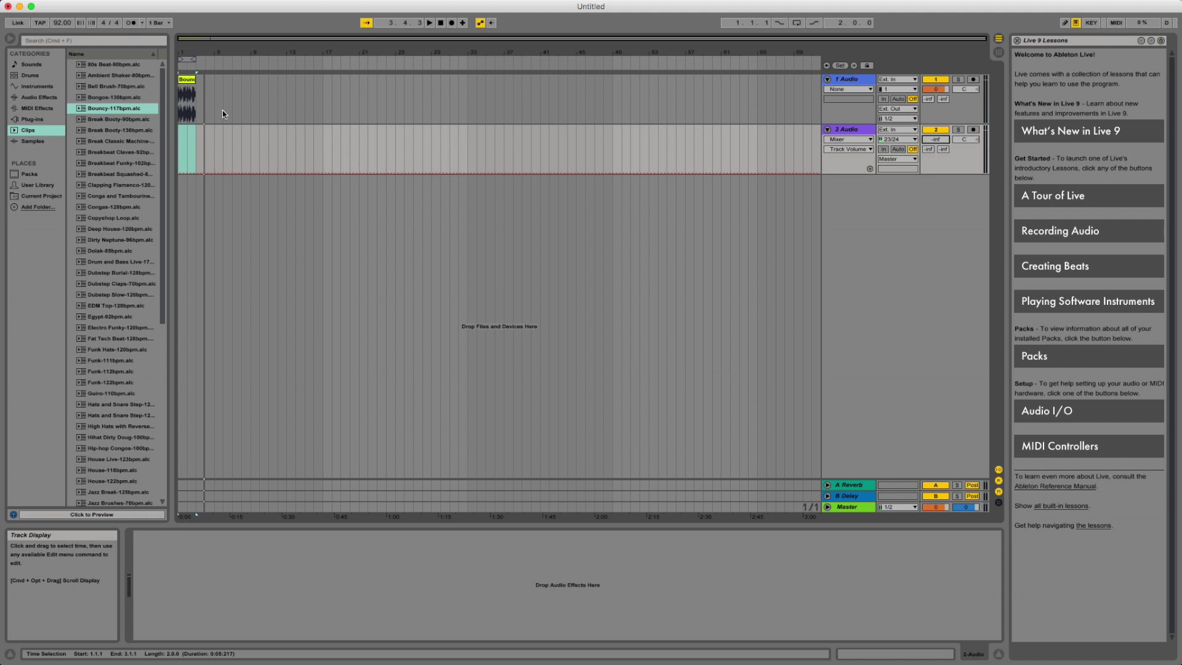
Stop playback, duplicate the Bouncy clip into eight copies, and extend the loop to bar 17
left_click(187, 114)
key("space")
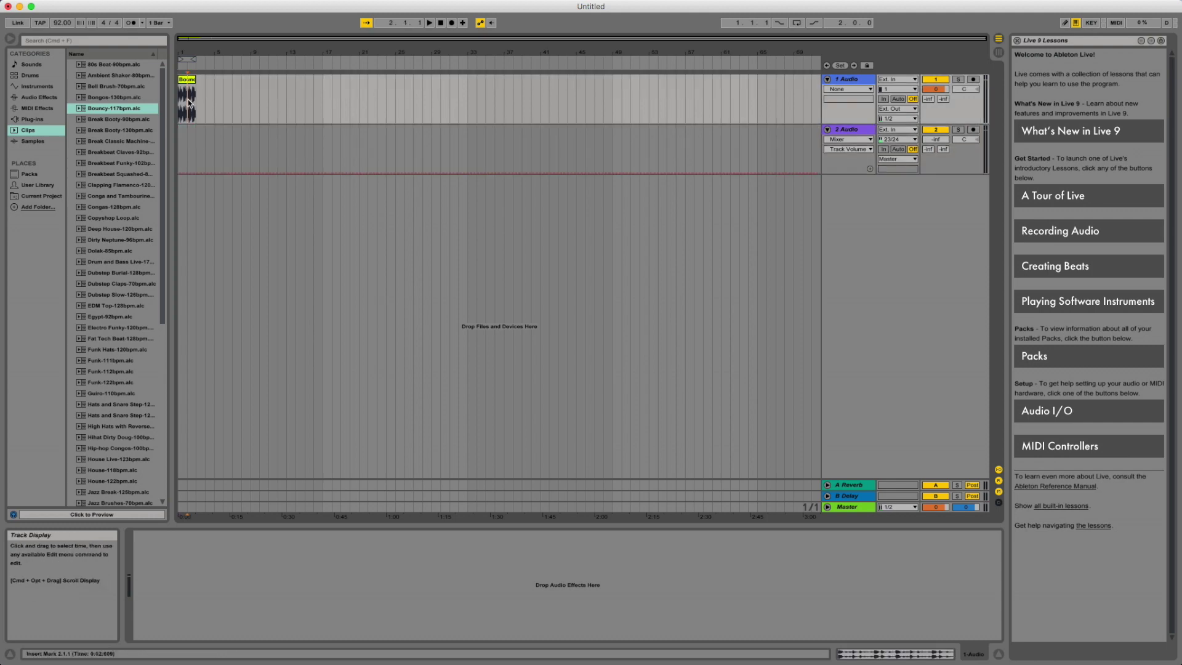
right_click(185, 102)
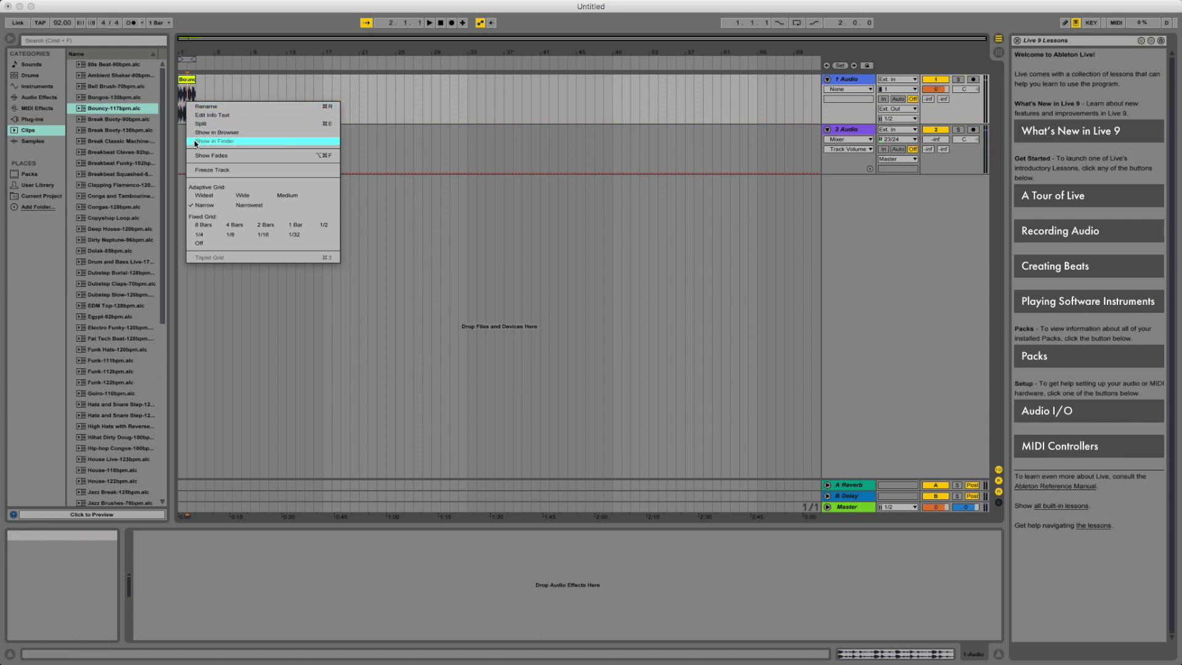
left_click(197, 87)
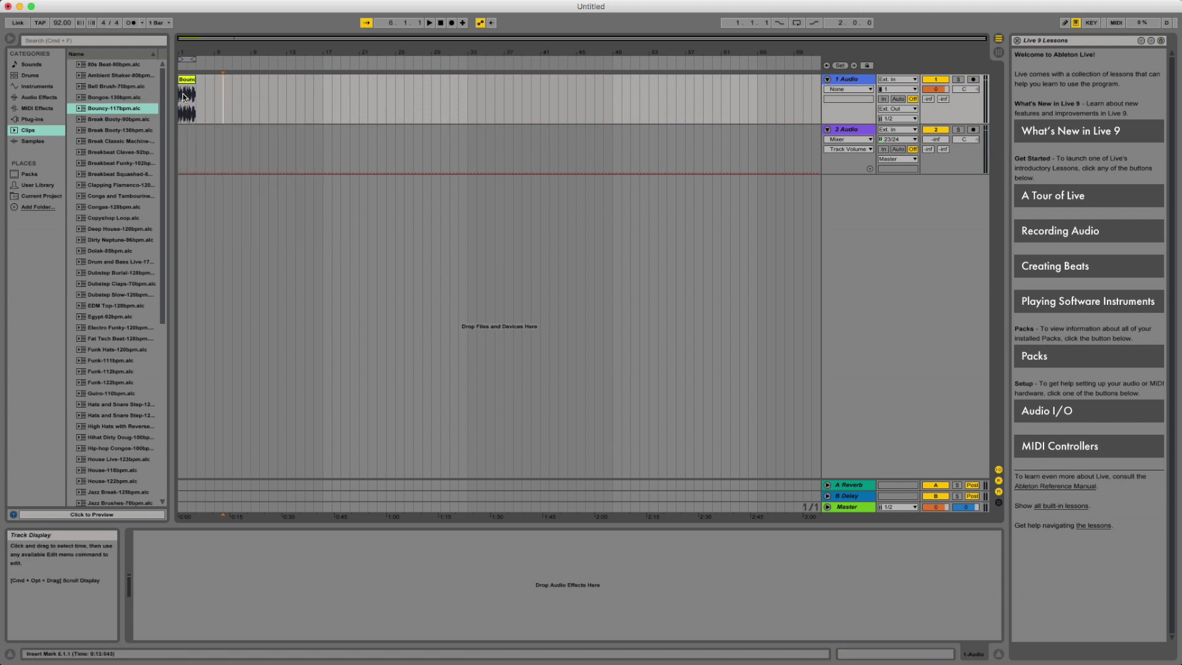
left_click(184, 84)
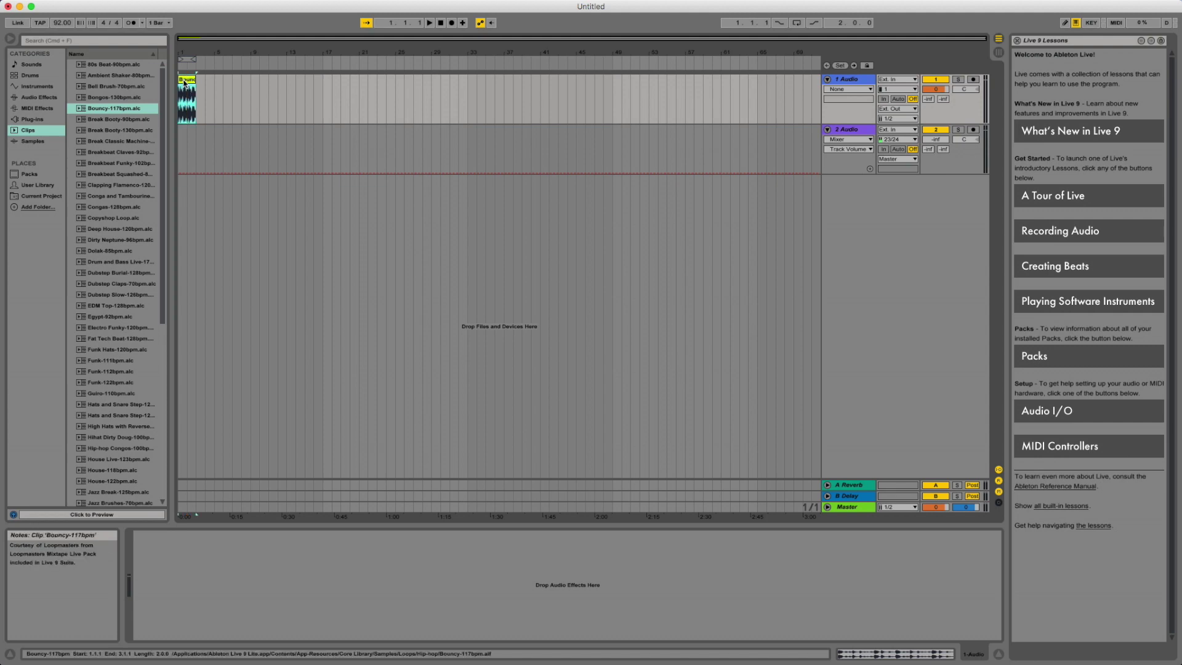
right_click(184, 83)
left_click(198, 104)
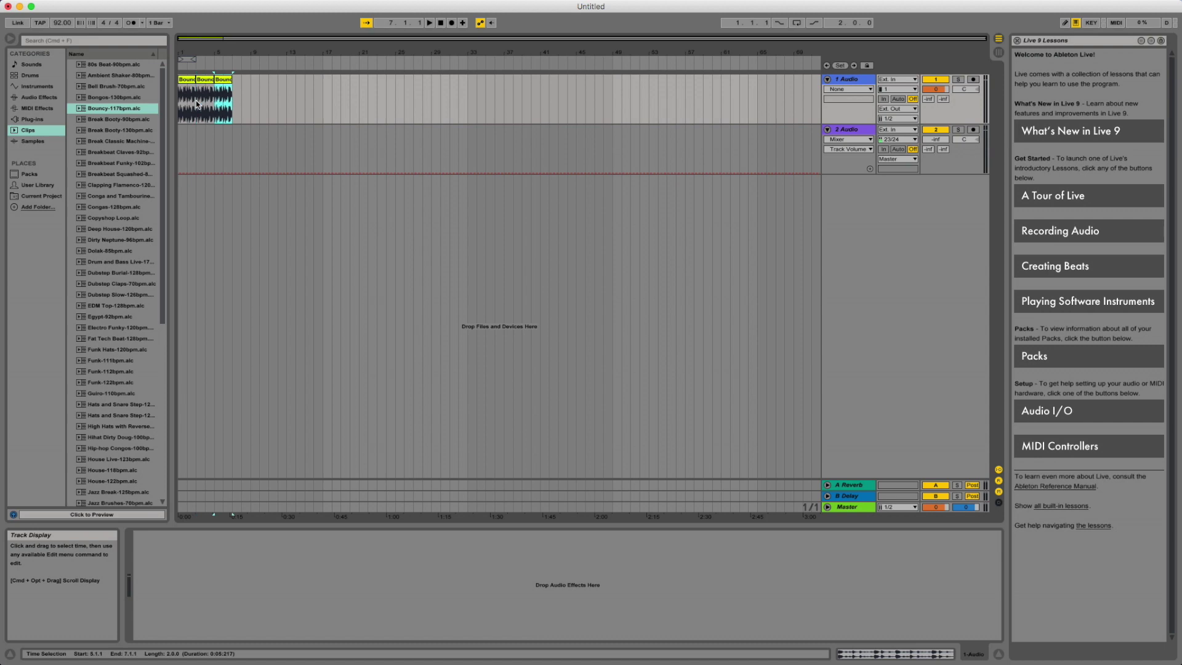
key("super+d")
key("super+d")
key("super+d")
key("super+d")
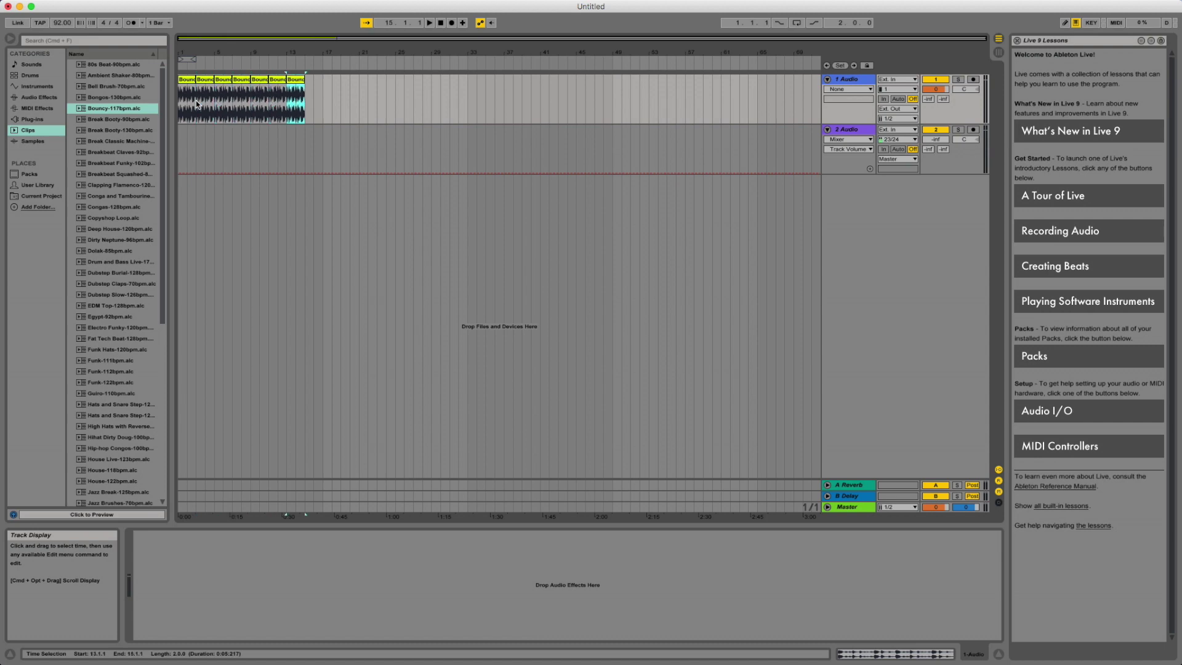
key("super+d")
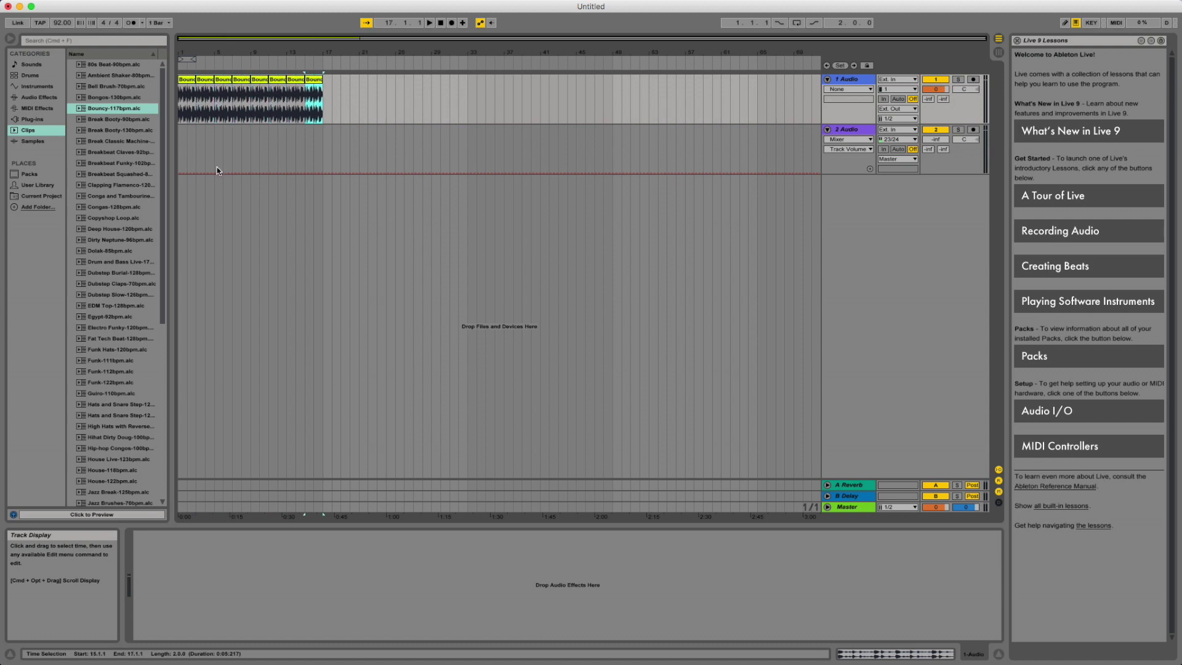
left_click_drag(196, 59, 323, 92)
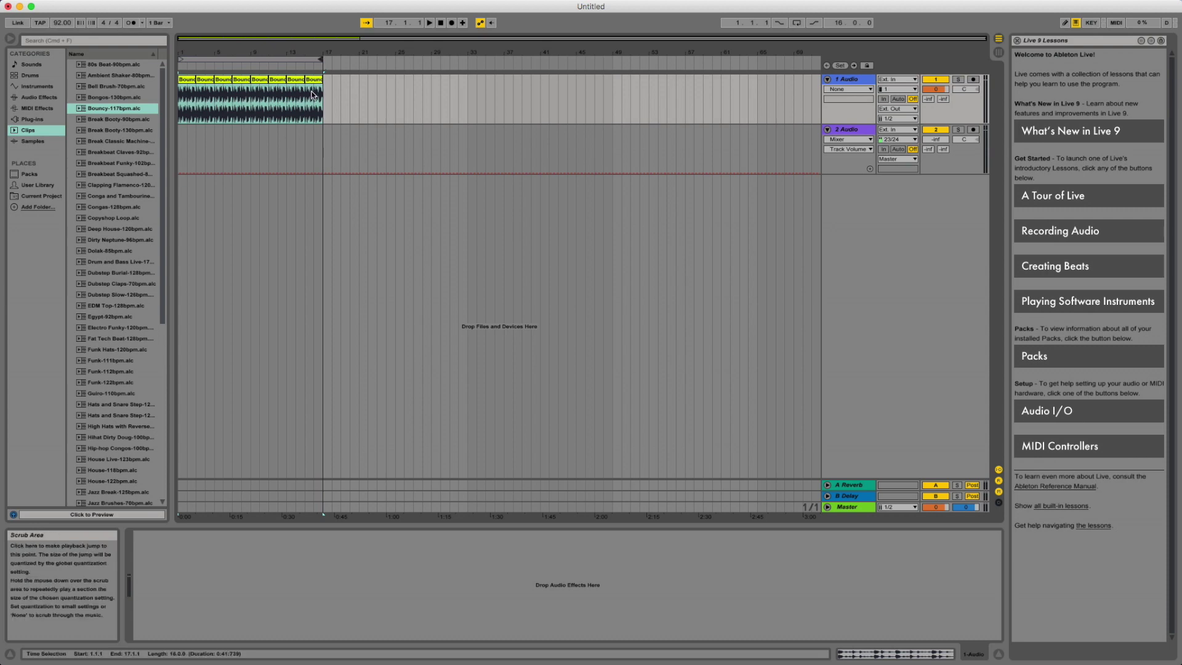
Arm track 2 for recording and play the looped clips through once before stopping
key("space")
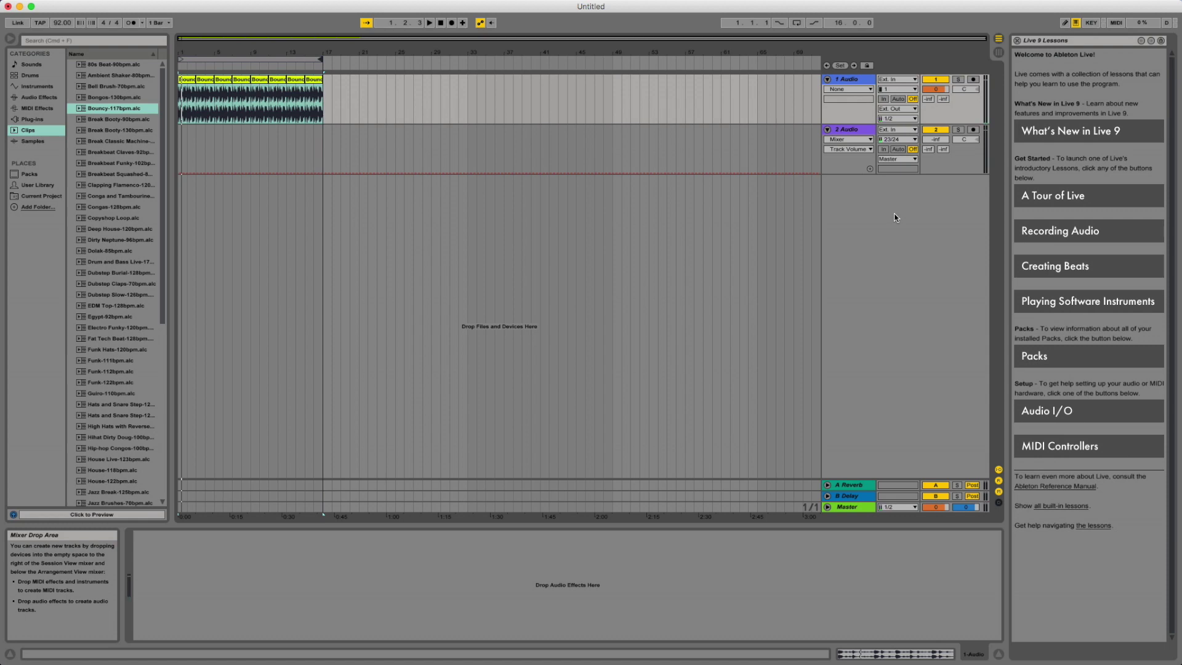
left_click(973, 129)
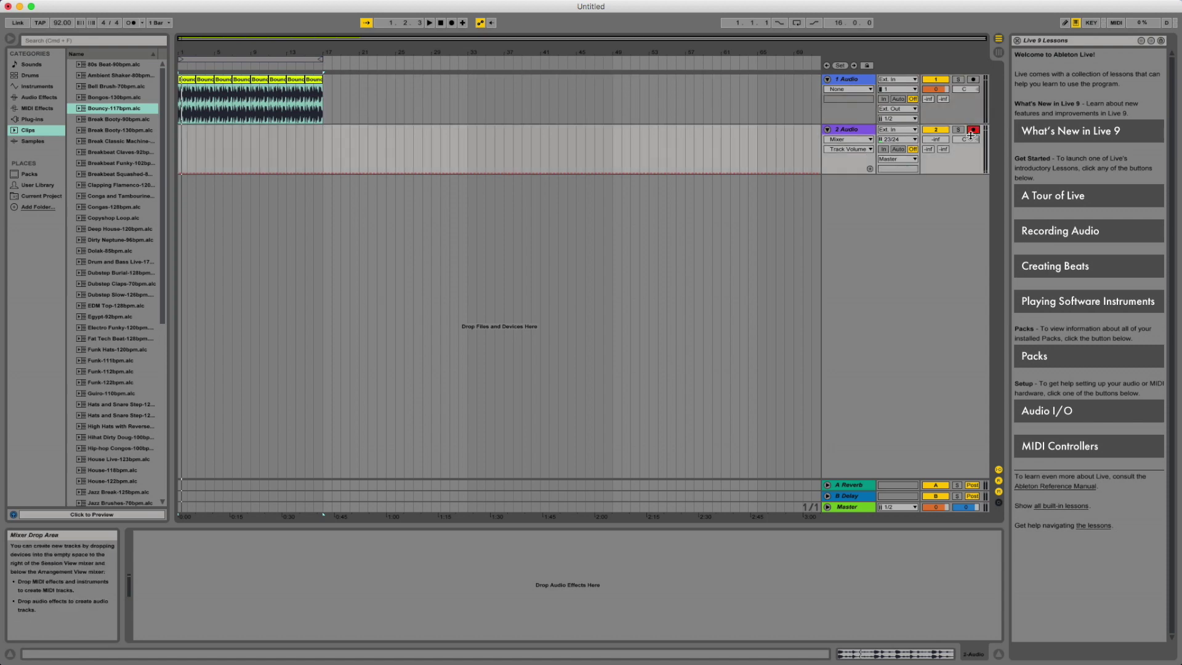
key("space")
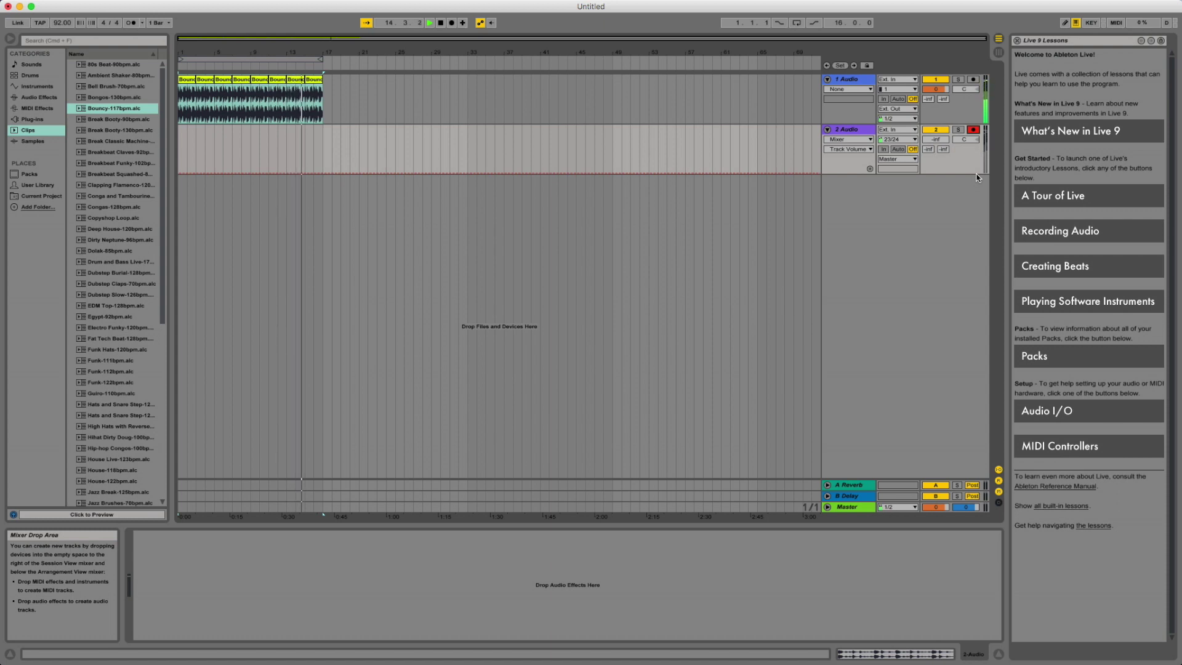
key("space")
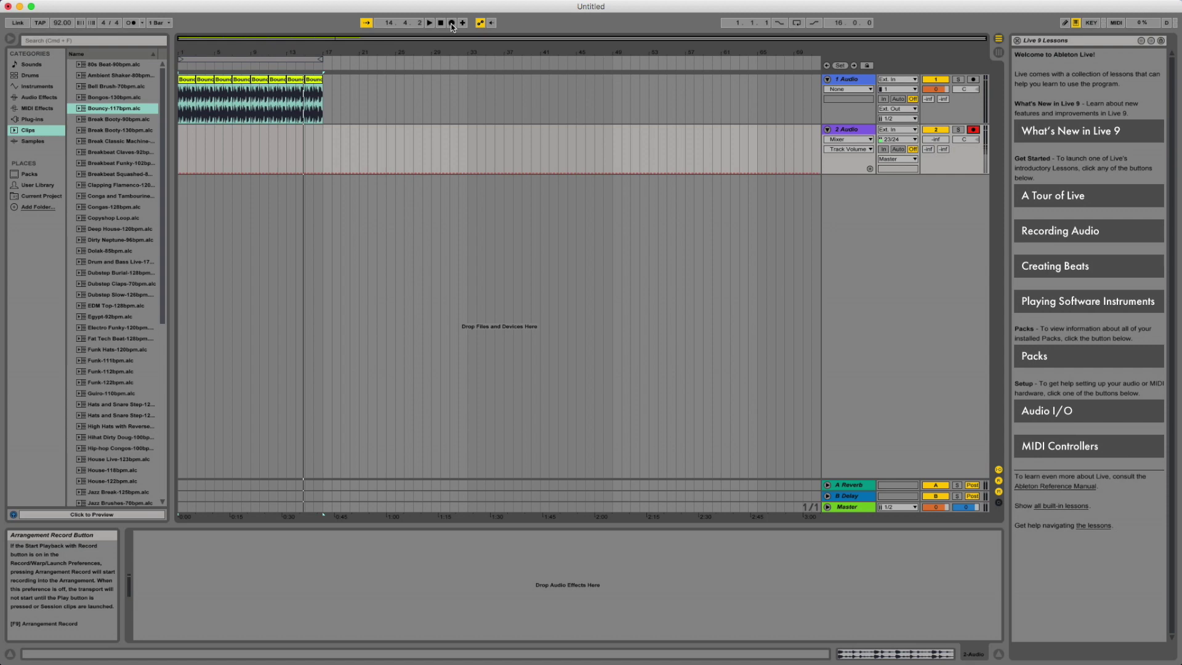
Record track 2's 23/24 input into the arrangement from bar 1 to about bar 17
left_click(260, 118)
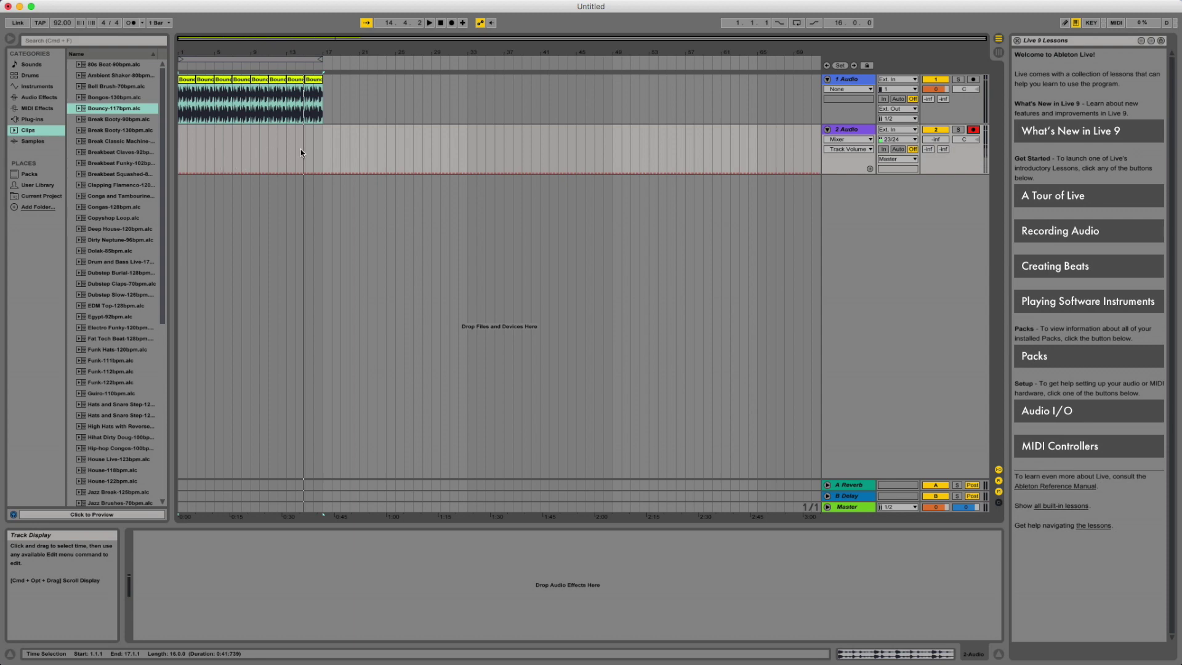
left_click(452, 24)
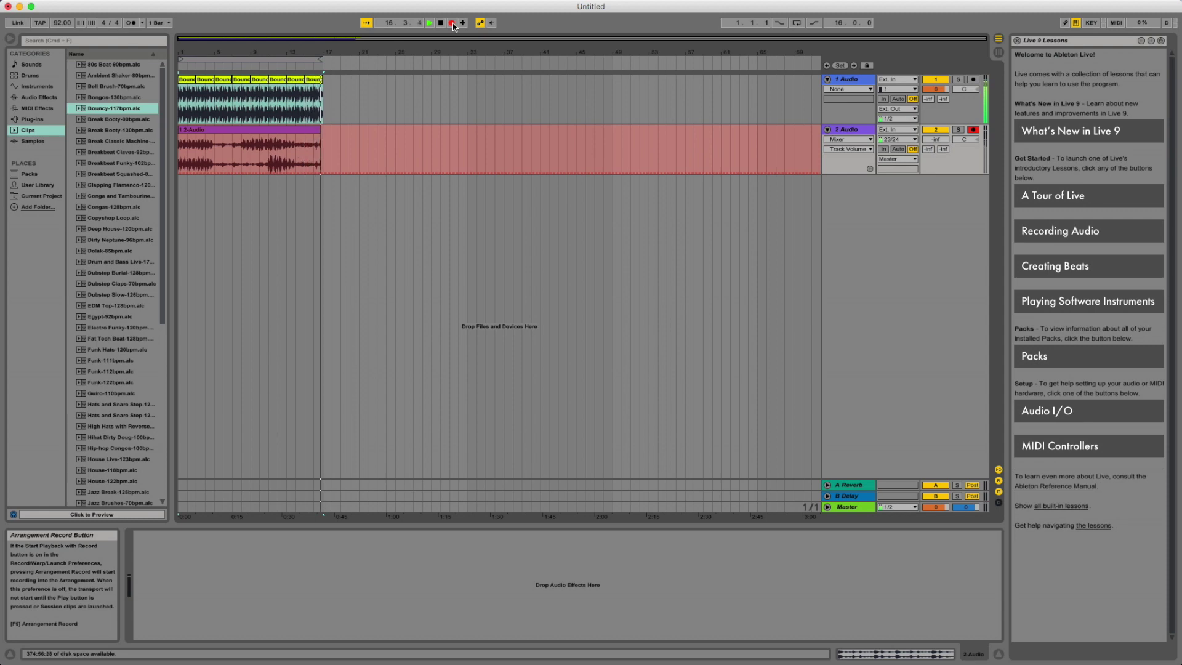
left_click(453, 23)
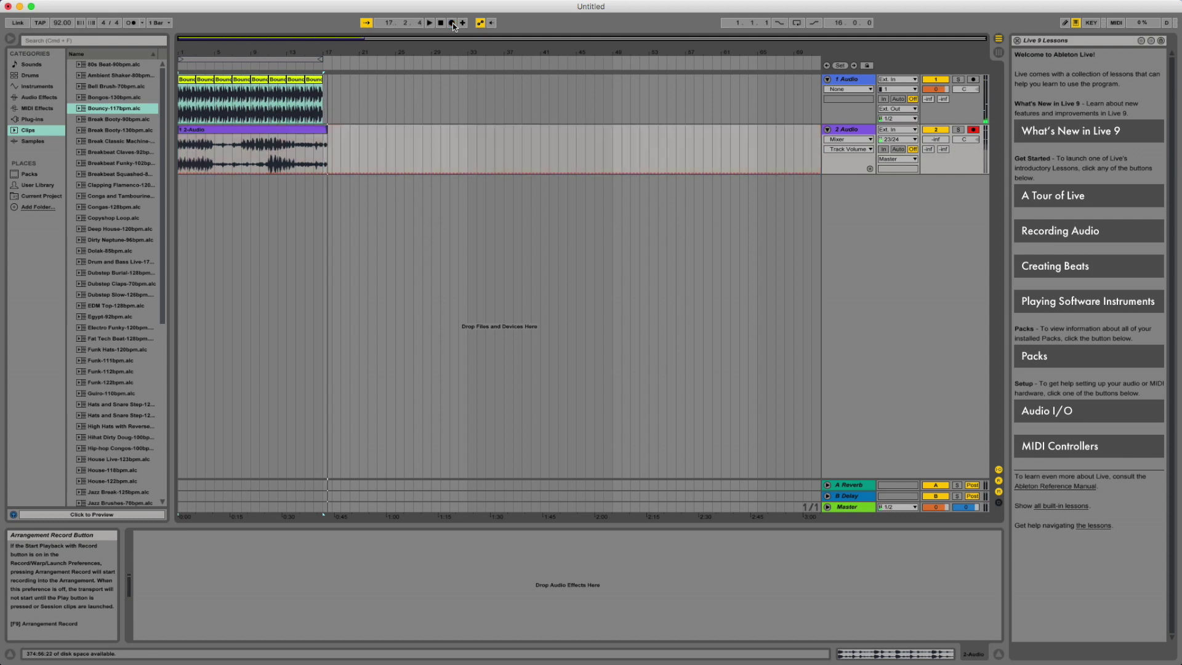